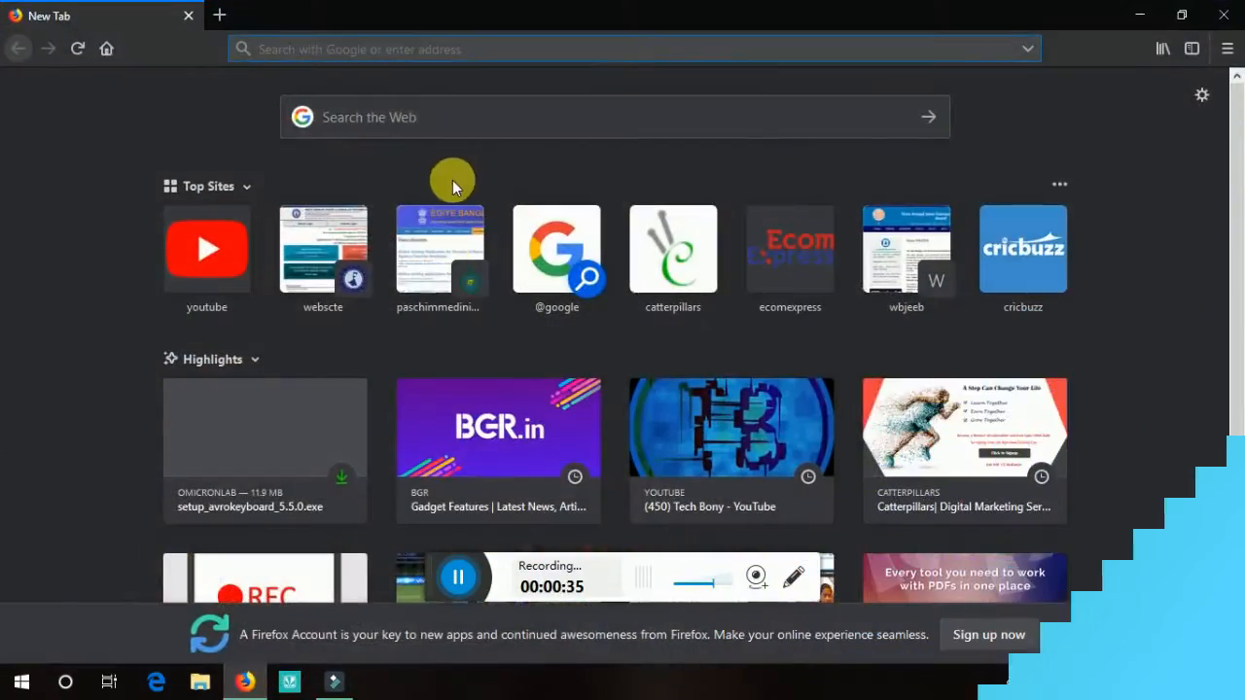
Search Google for "wbjee admit card"
left_click(355, 57)
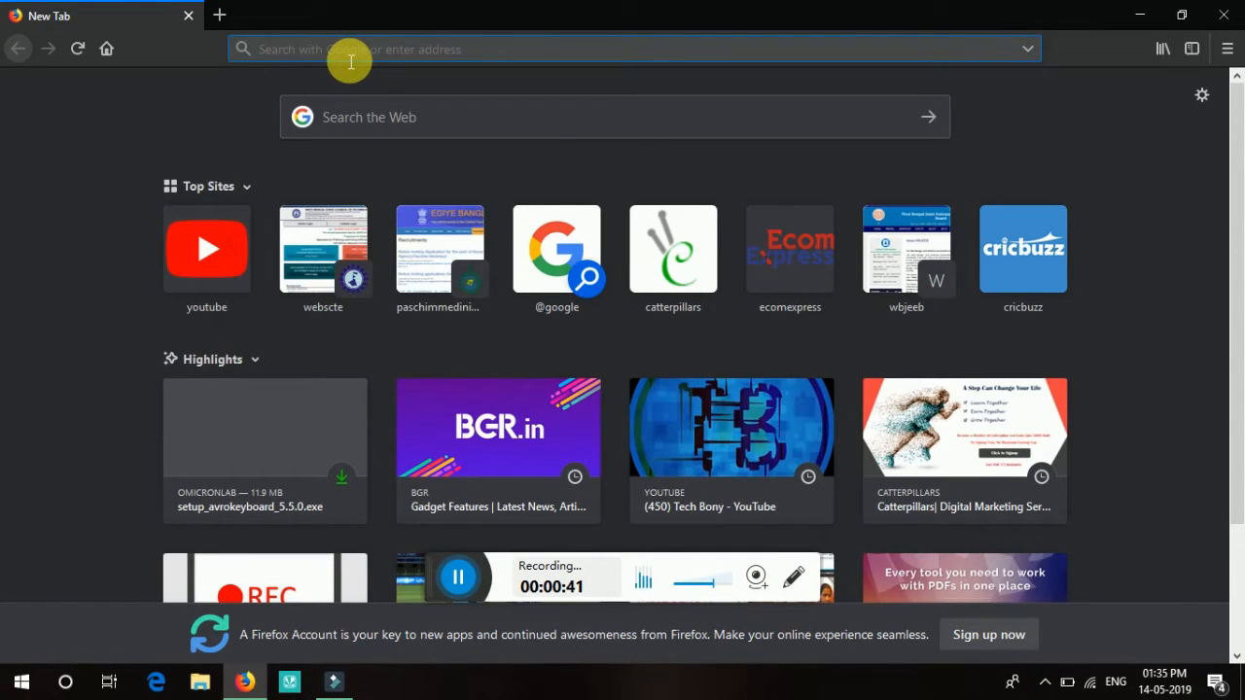
type("wbj")
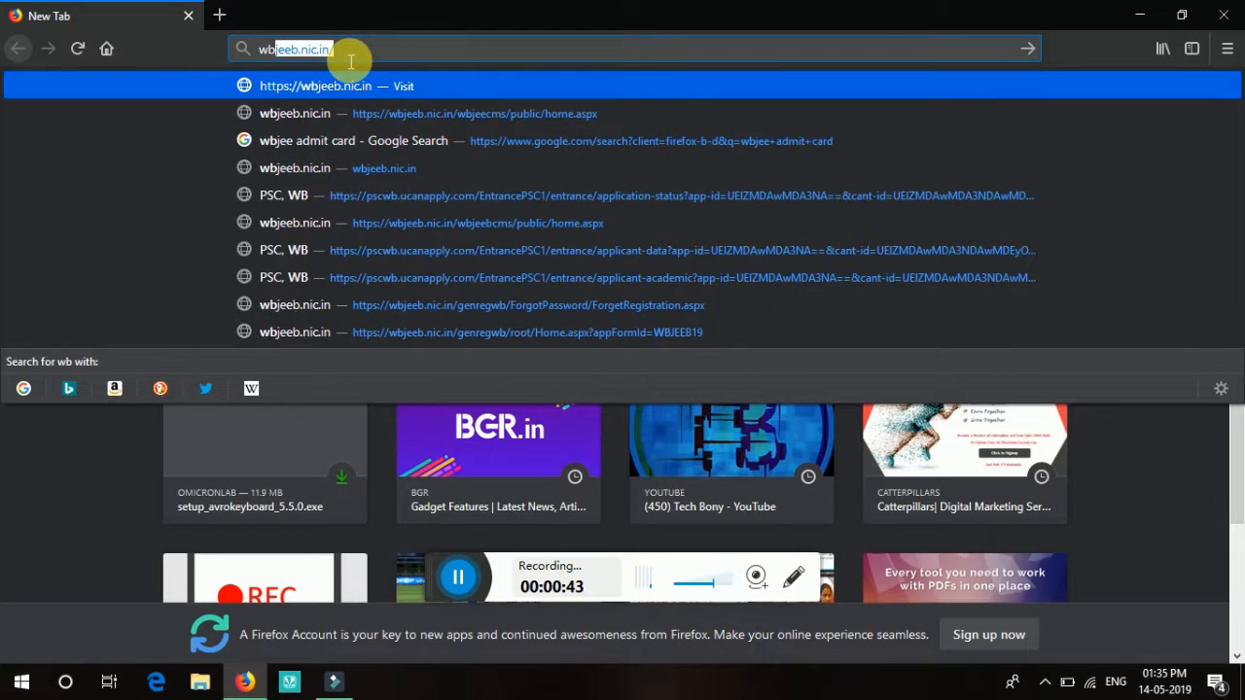
type("ee ad")
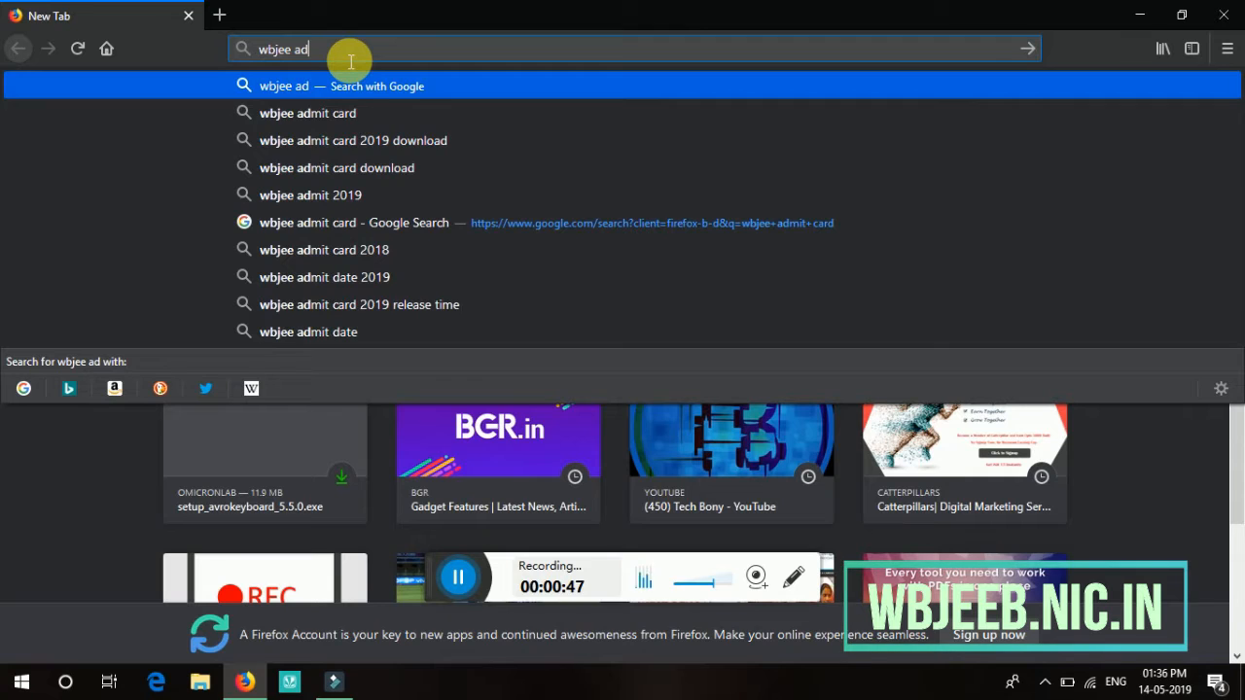
key("Down")
key("Down")
key("Up")
key("Return")
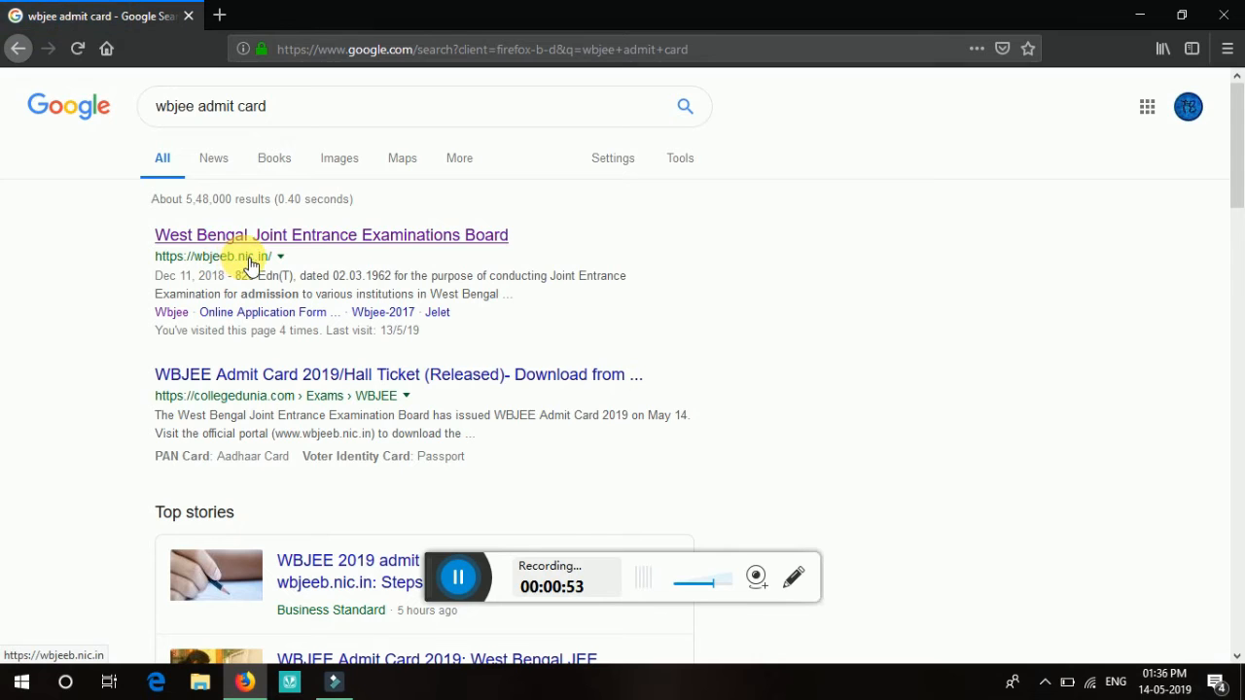
Open the West Bengal Joint Entrance Examinations Board site and go to the WBJEE section's Download Admit Card WBJEE 2019 page
left_click(421, 240)
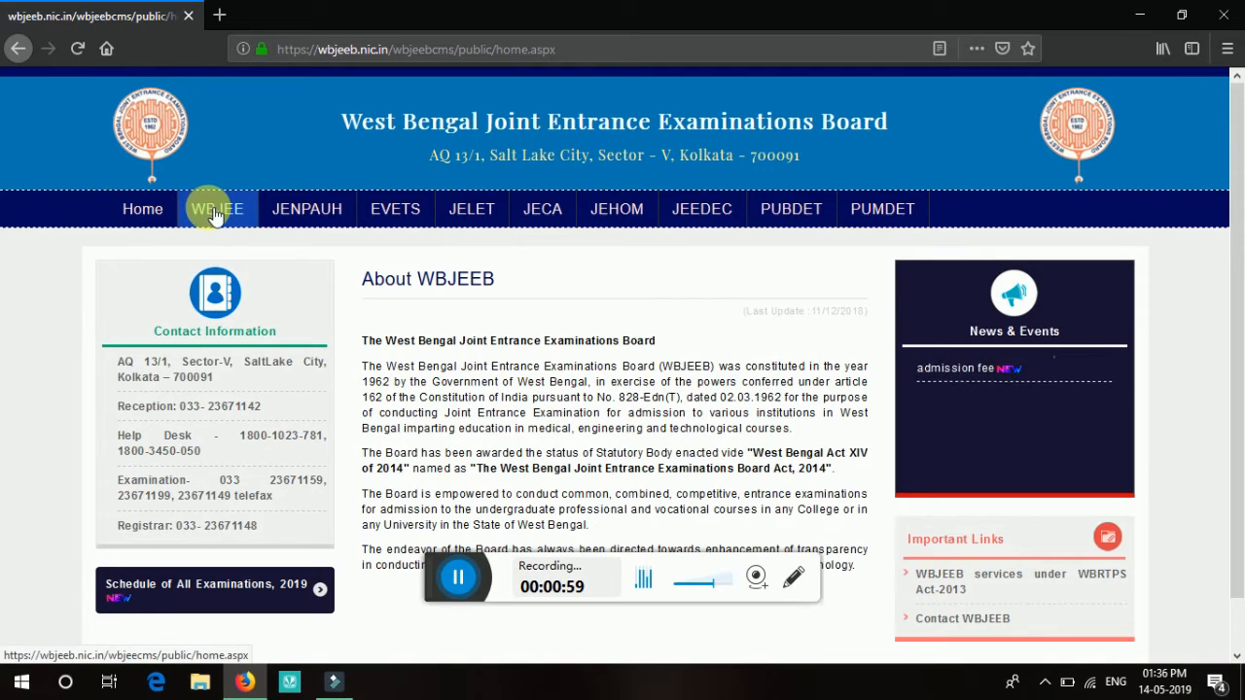
left_click(216, 214)
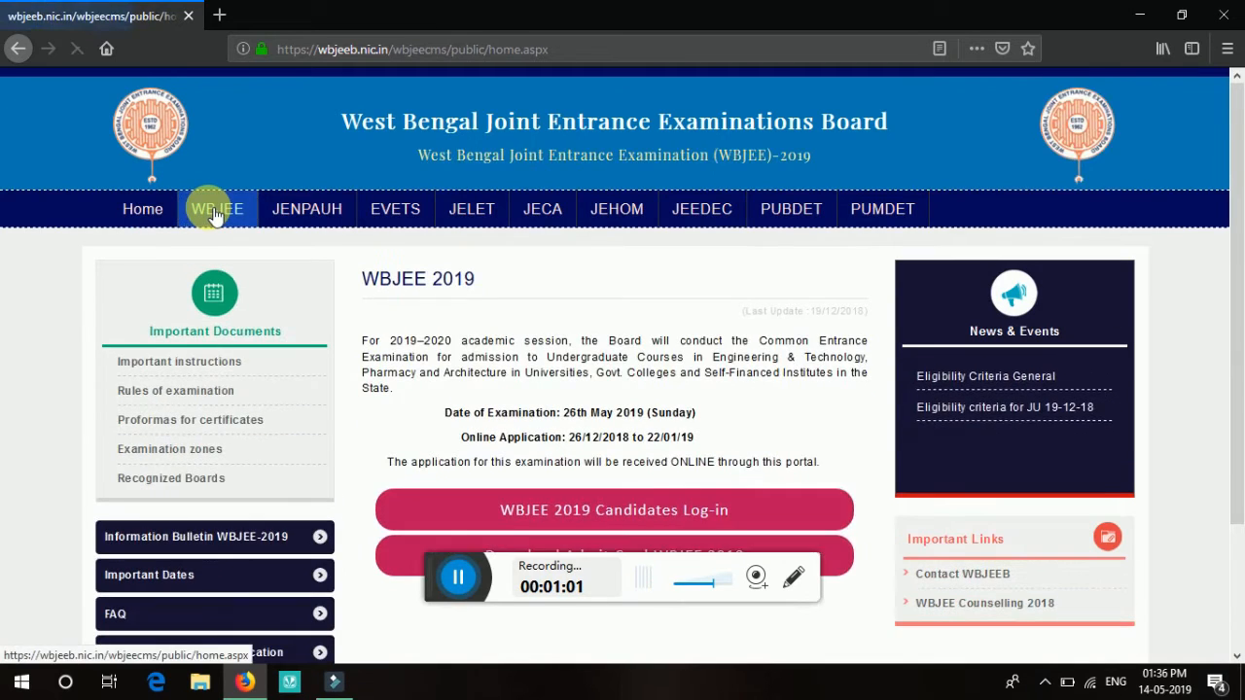
scroll(675, 450, "down", 3)
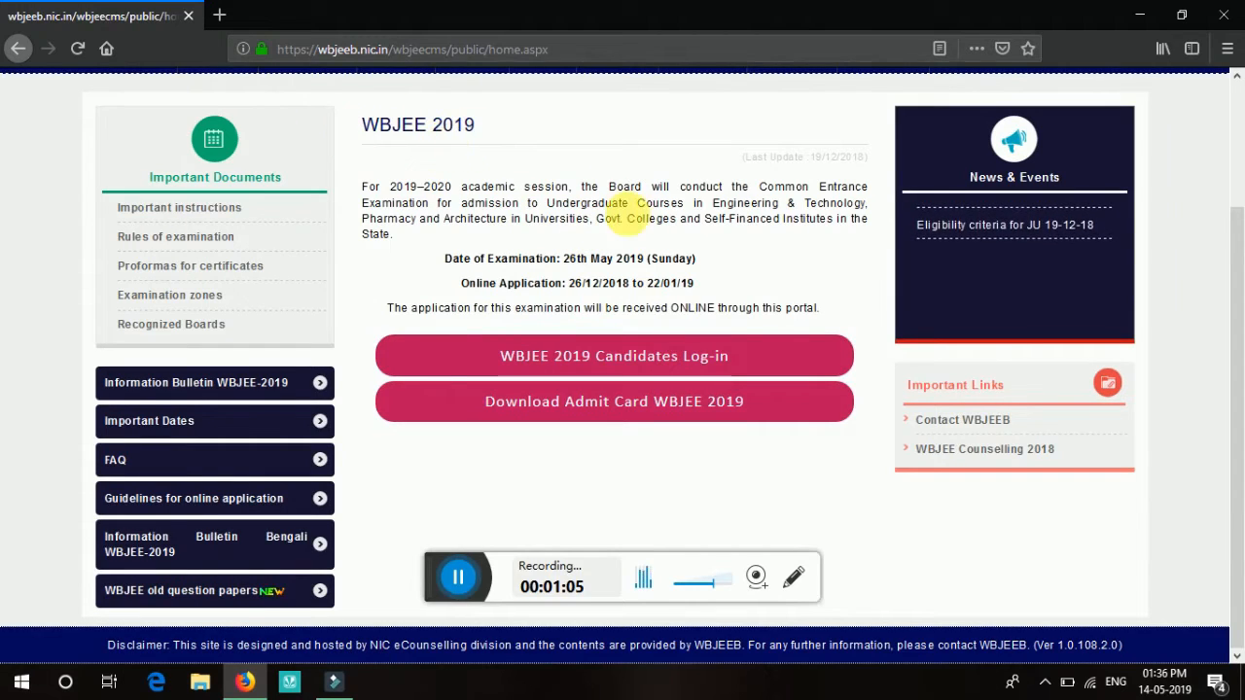
left_click(640, 406)
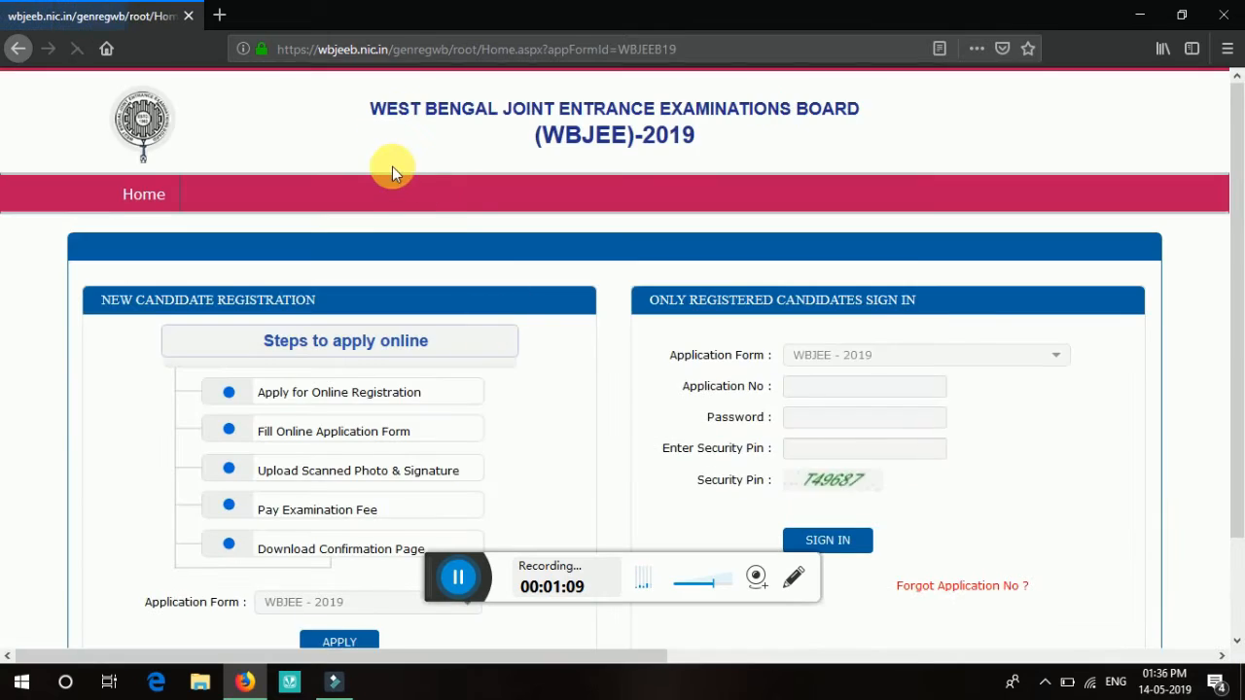
Select WBJEE - 2019 as the sign-in application form and examine the application number and password fields for registered candidates
scroll(814, 275, "down", 2)
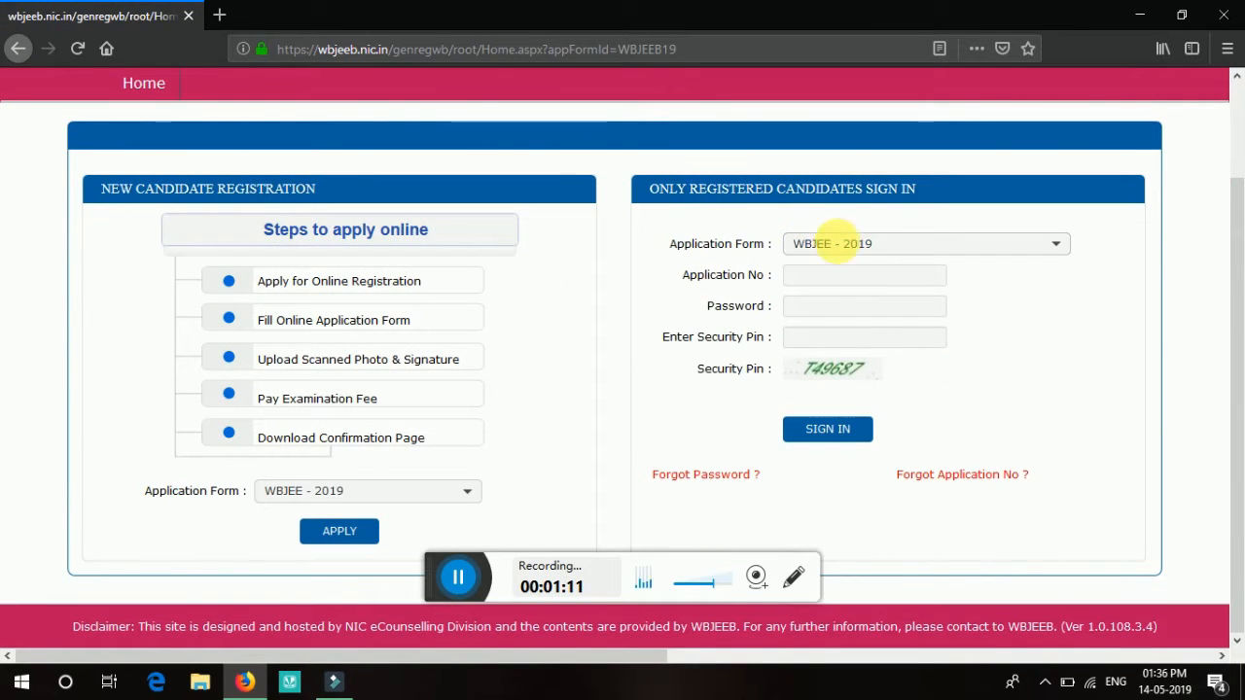
left_click(832, 243)
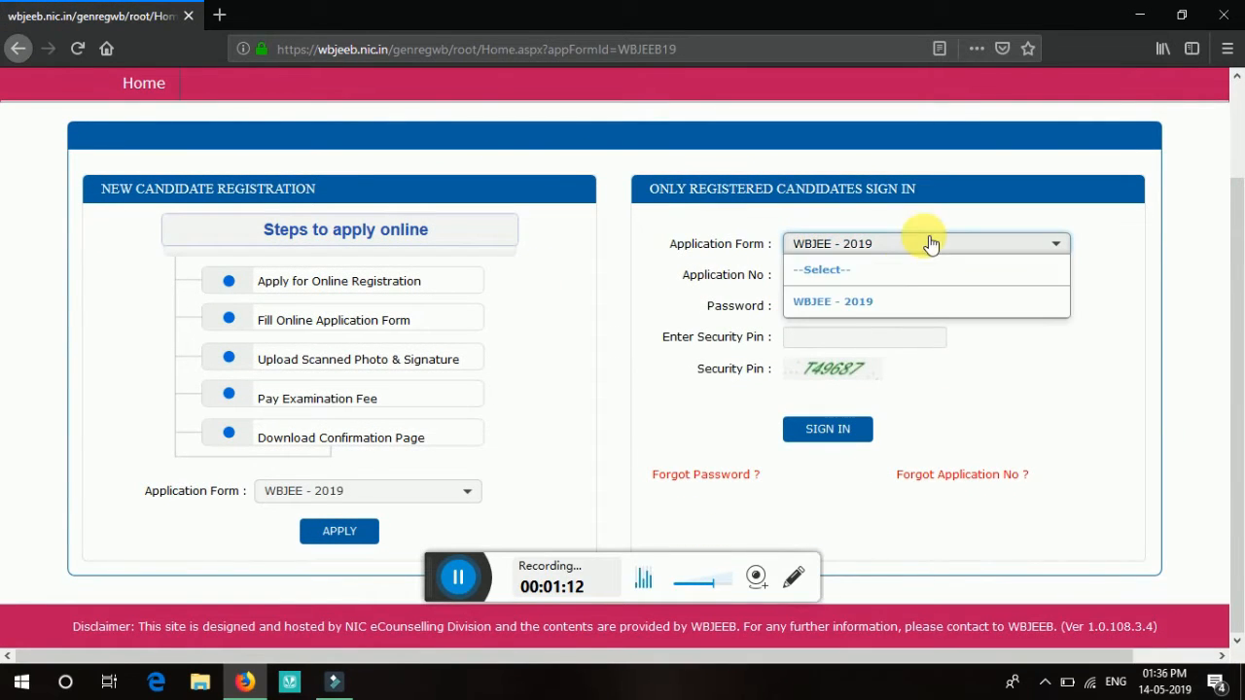
left_click(841, 306)
left_click(889, 280)
left_click(841, 311)
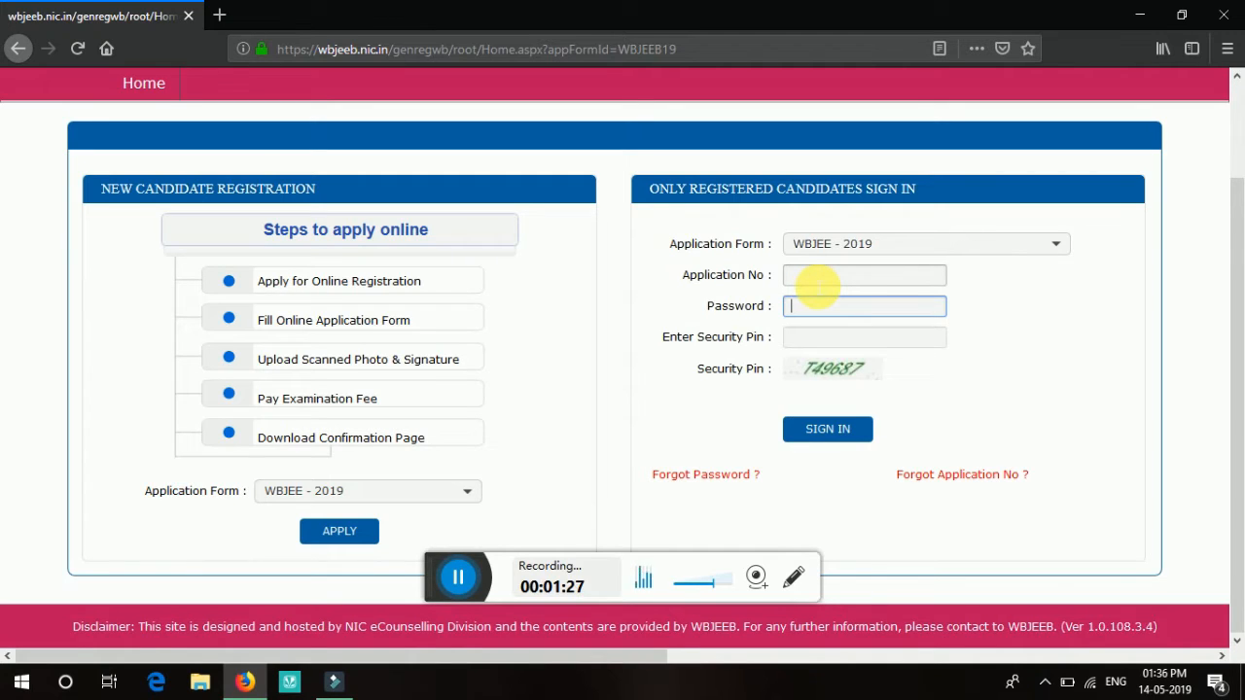
left_click(817, 279)
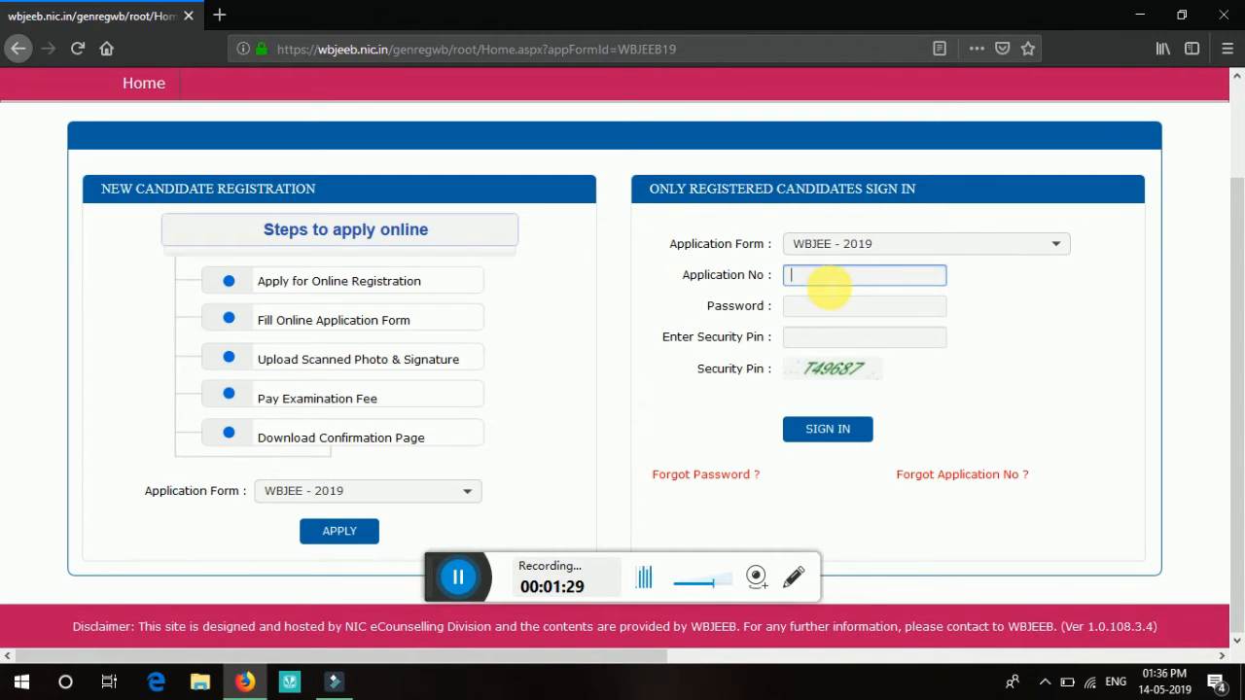
left_click(835, 309)
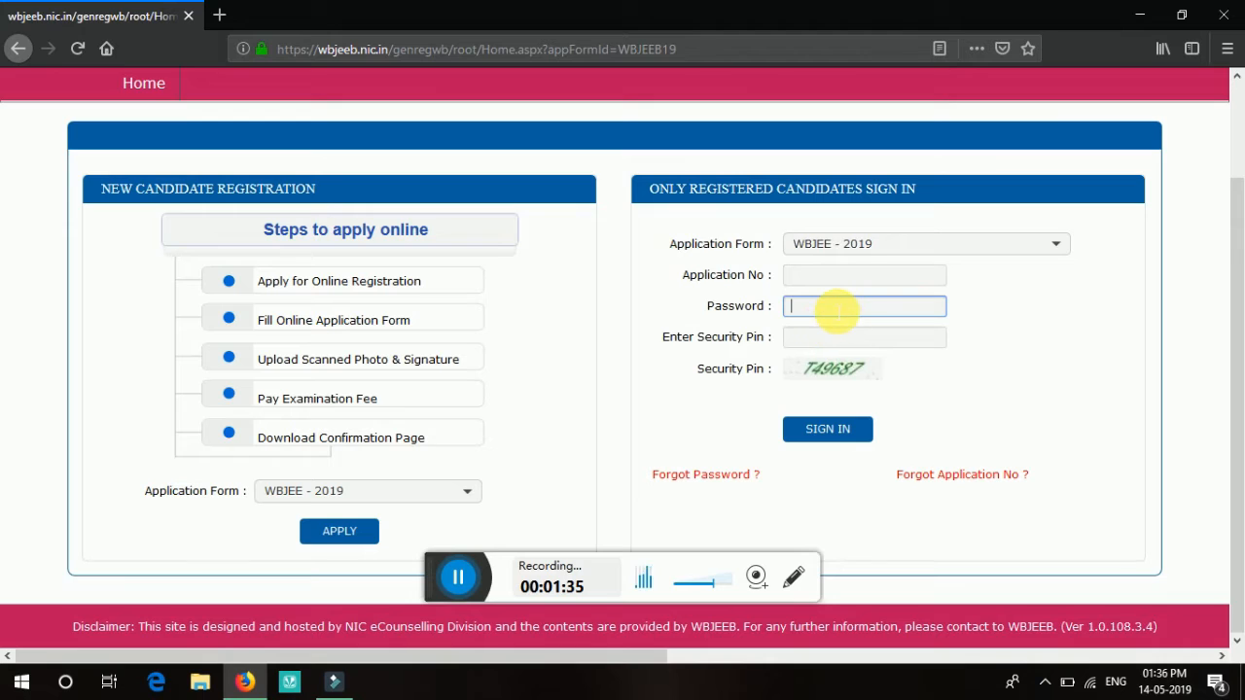
left_click(820, 283)
left_click(824, 290)
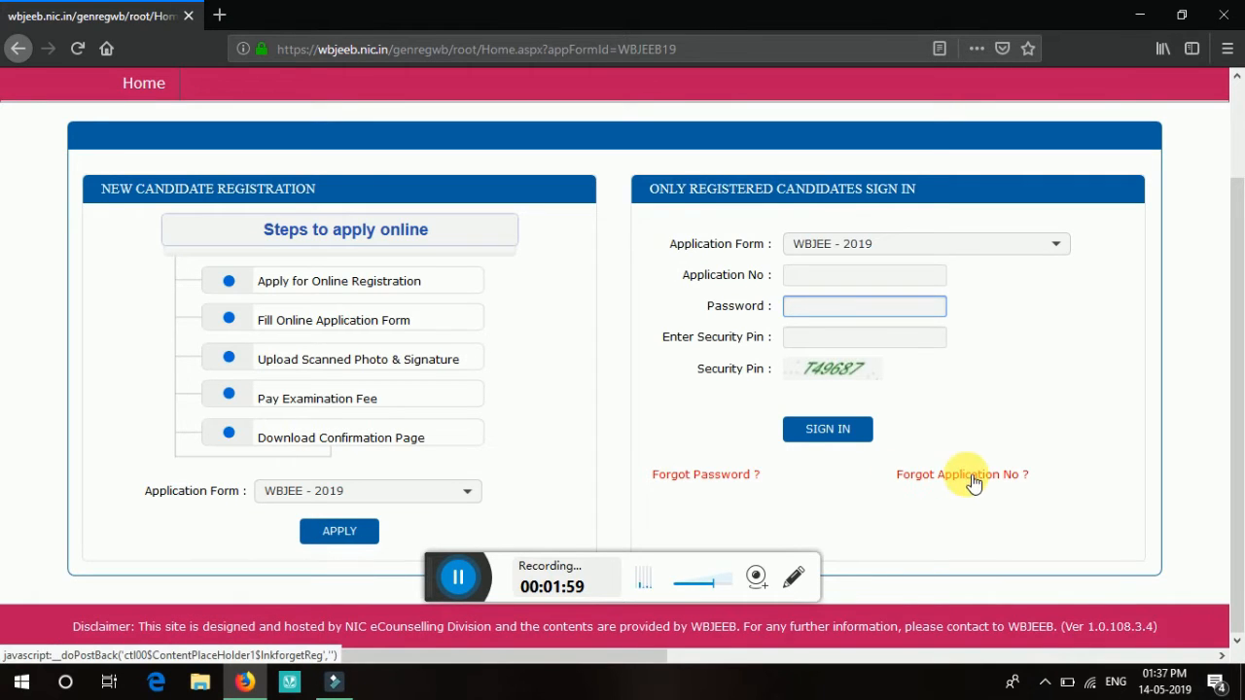
Open the forgotten application number page and choose WBJEE - 2019 as the application form
left_click_drag(882, 468, 1066, 479)
left_click_drag(876, 495, 1036, 489)
left_click(978, 536)
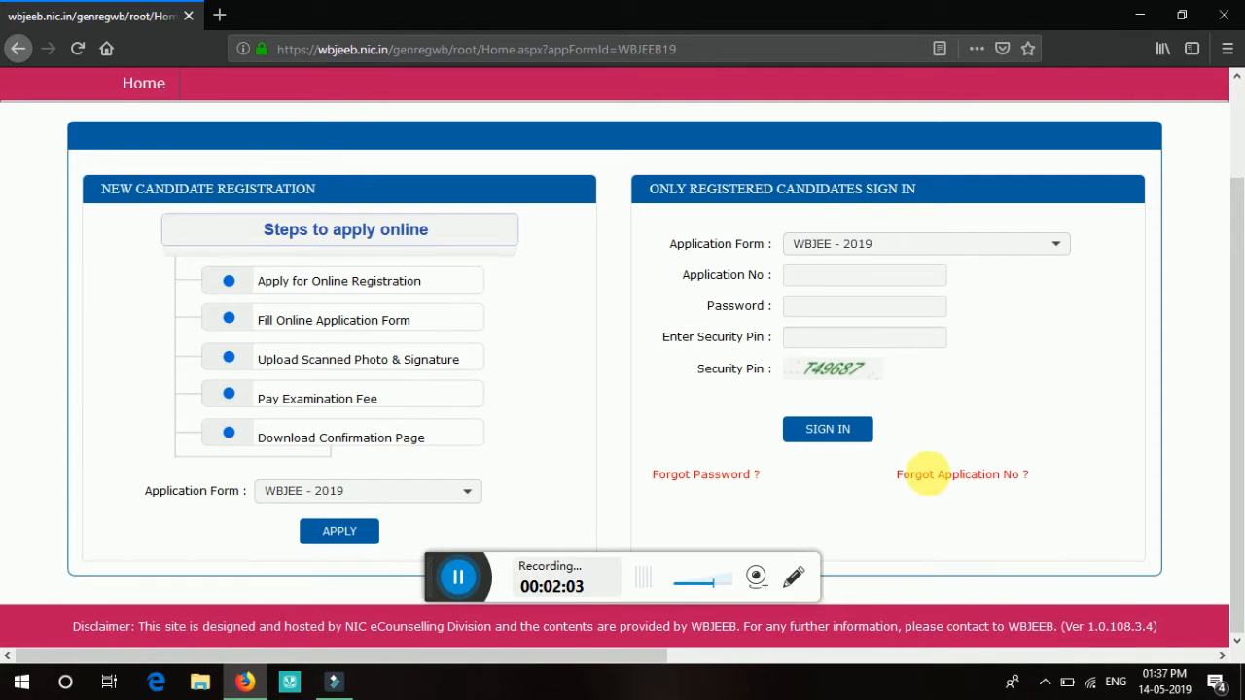
left_click(952, 474)
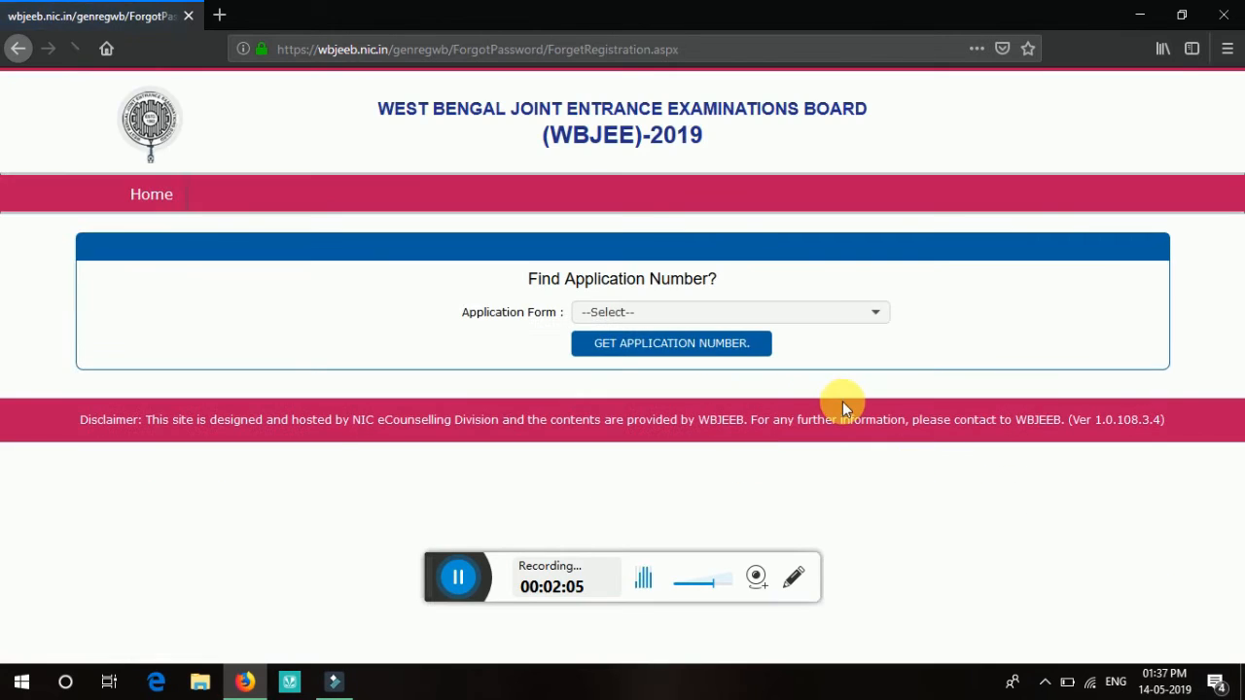
left_click(684, 319)
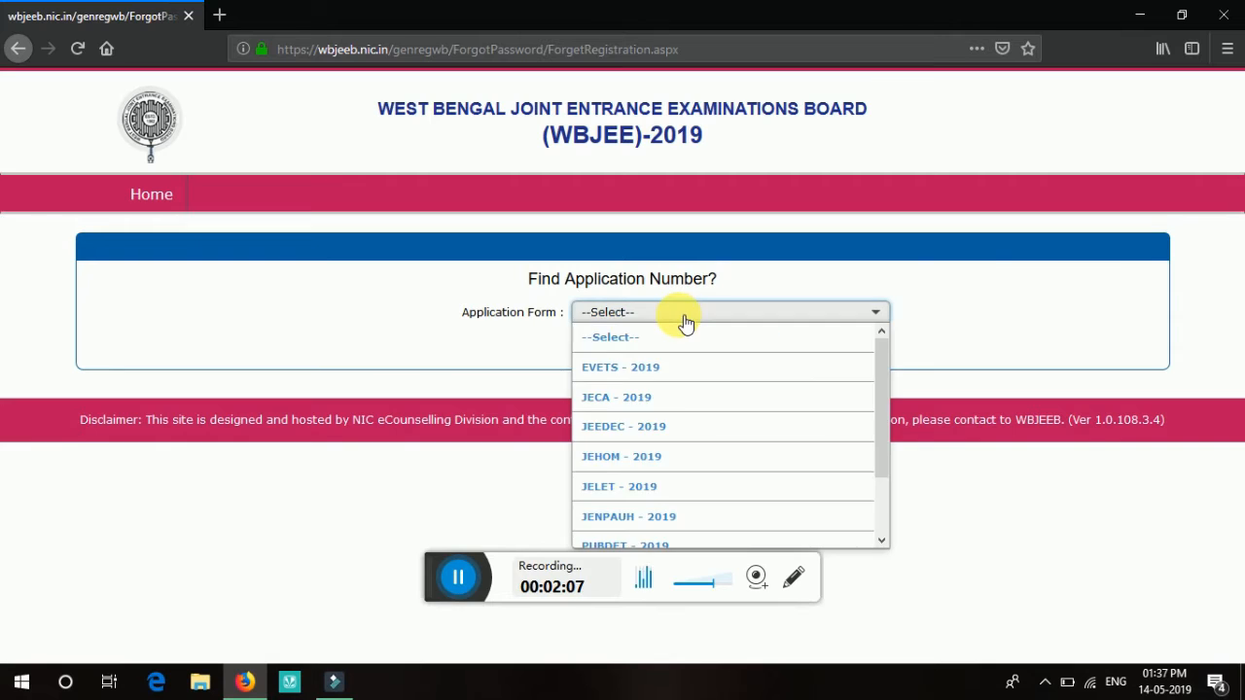
scroll(656, 457, "down", 1)
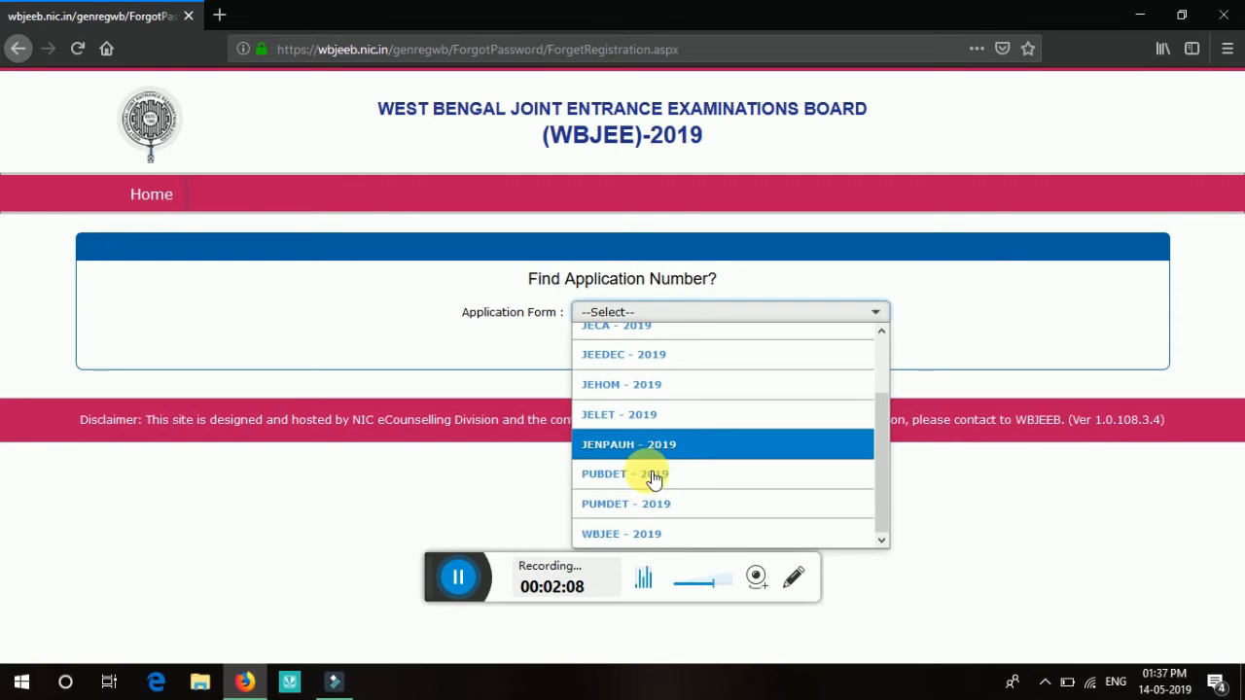
left_click(665, 540)
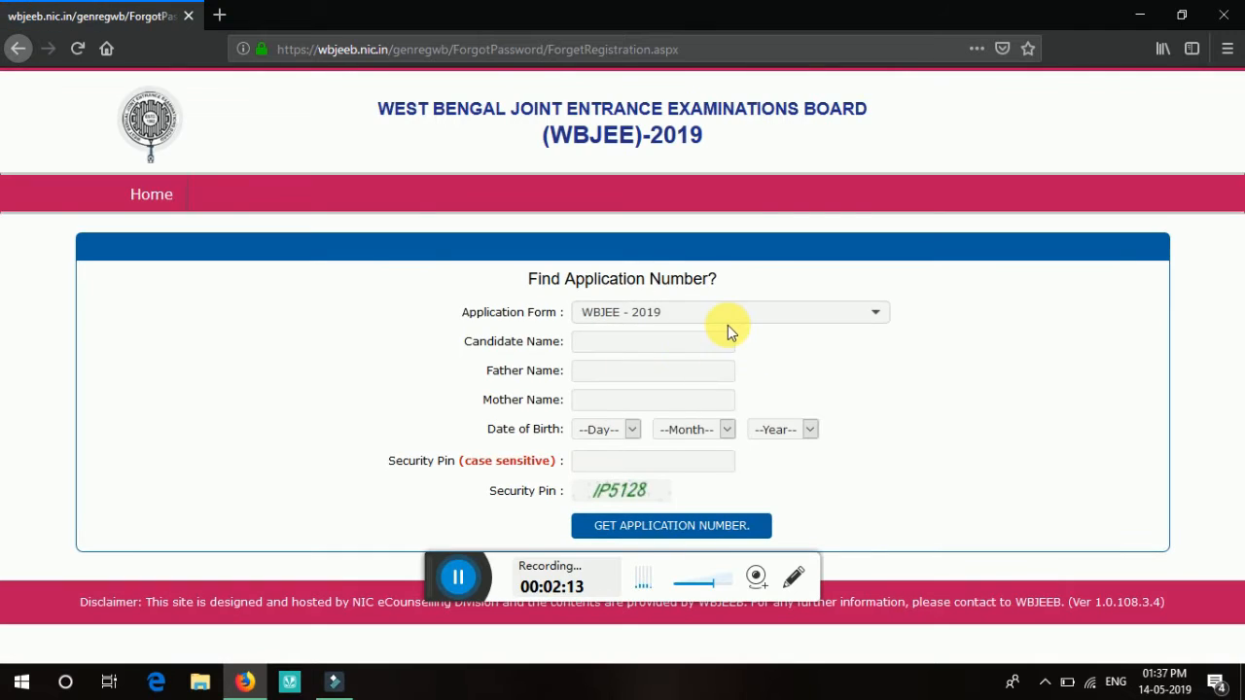
Examine the candidate, father and mother name fields of the Find Application Number form
left_click(610, 344)
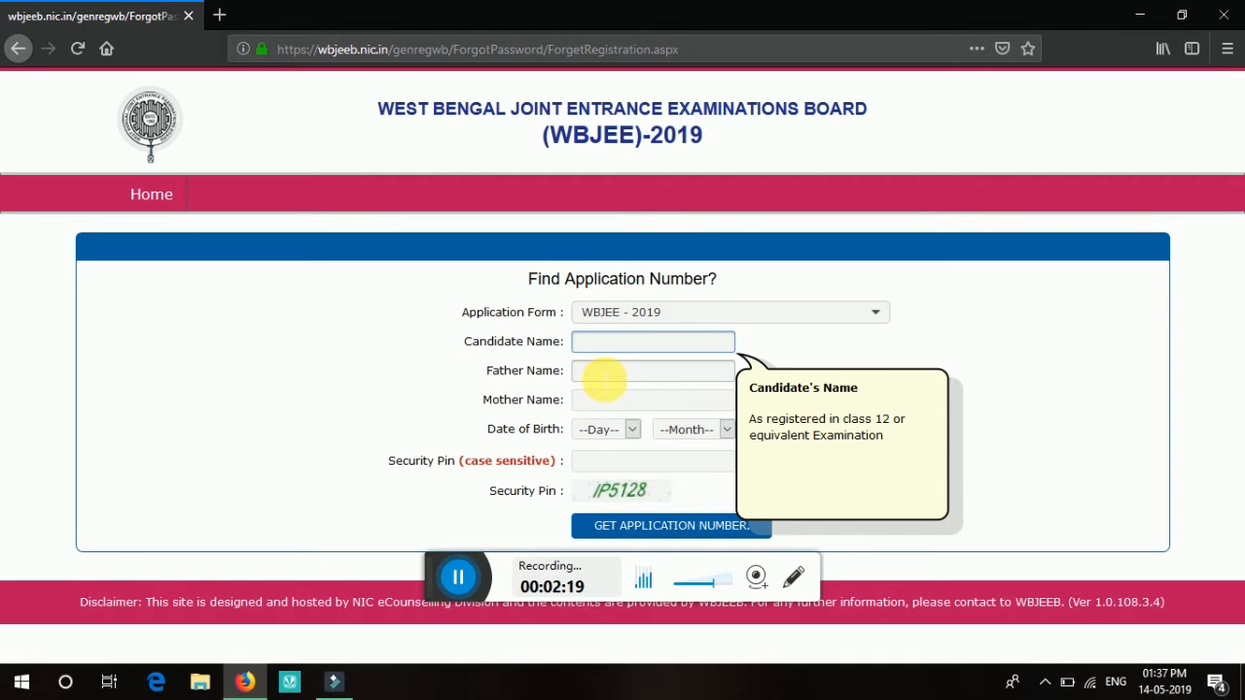
left_click(604, 378)
left_click(612, 401)
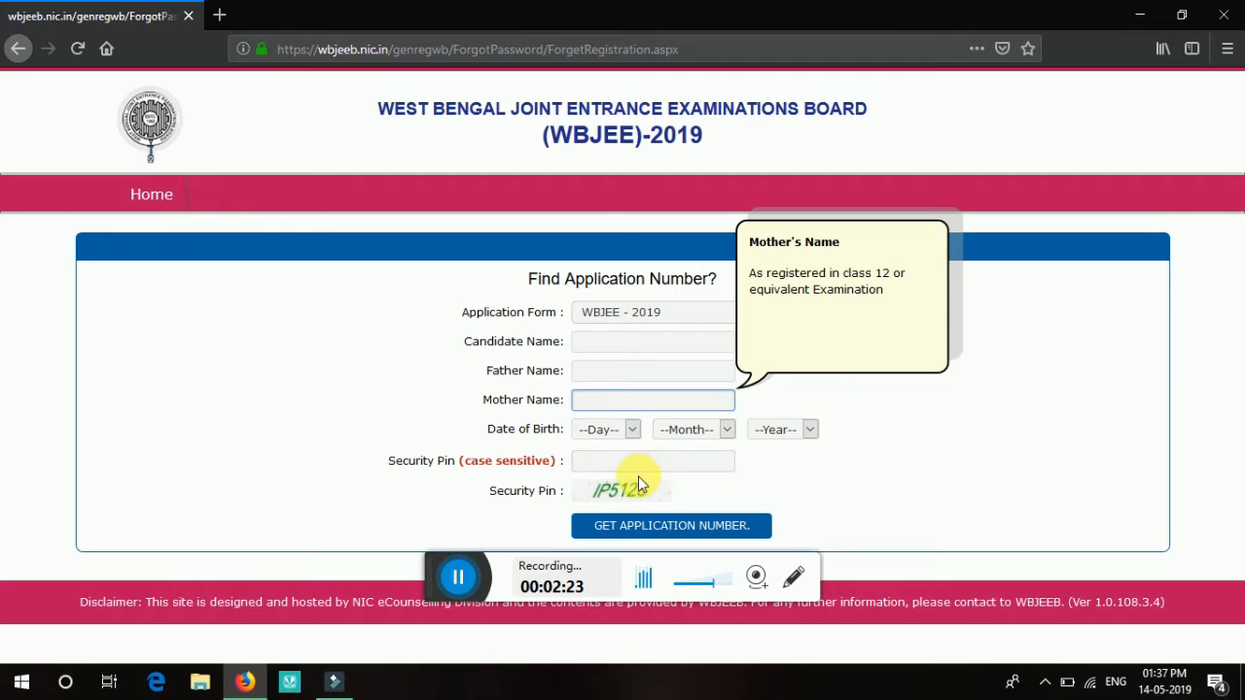
left_click_drag(619, 491, 601, 461)
left_click(706, 469)
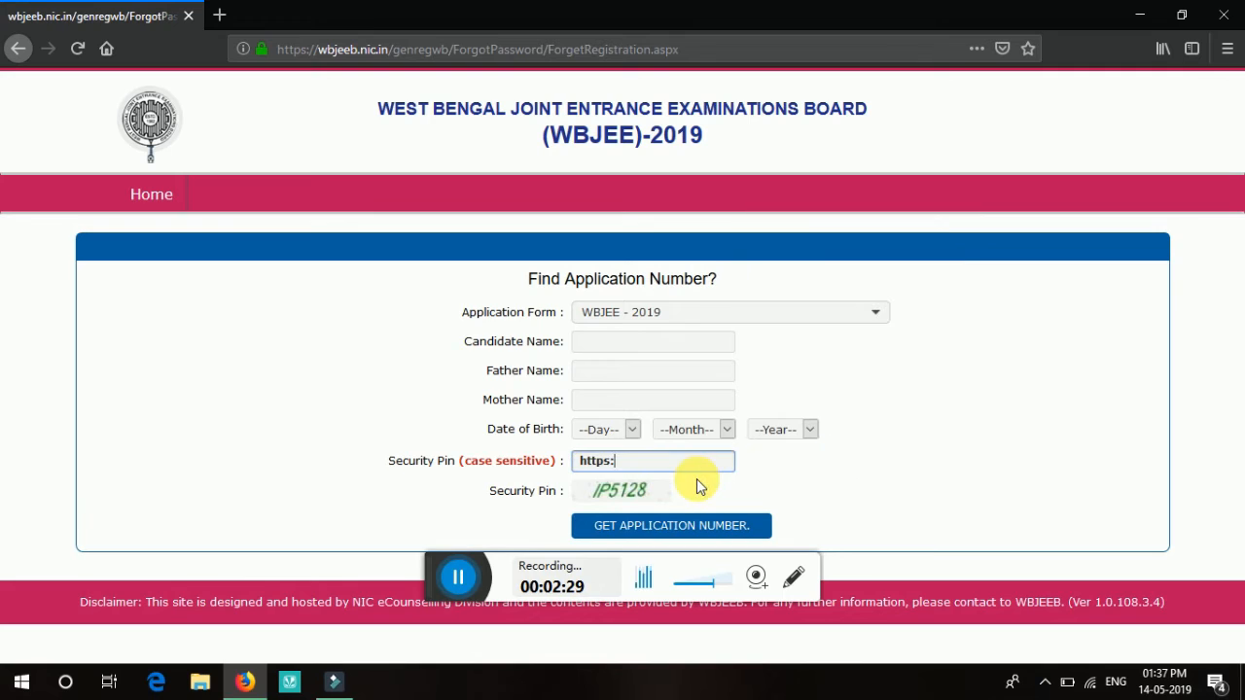
key("BackSpace")
key("BackSpace")
key("BackSpace")
key("BackSpace")
key("BackSpace")
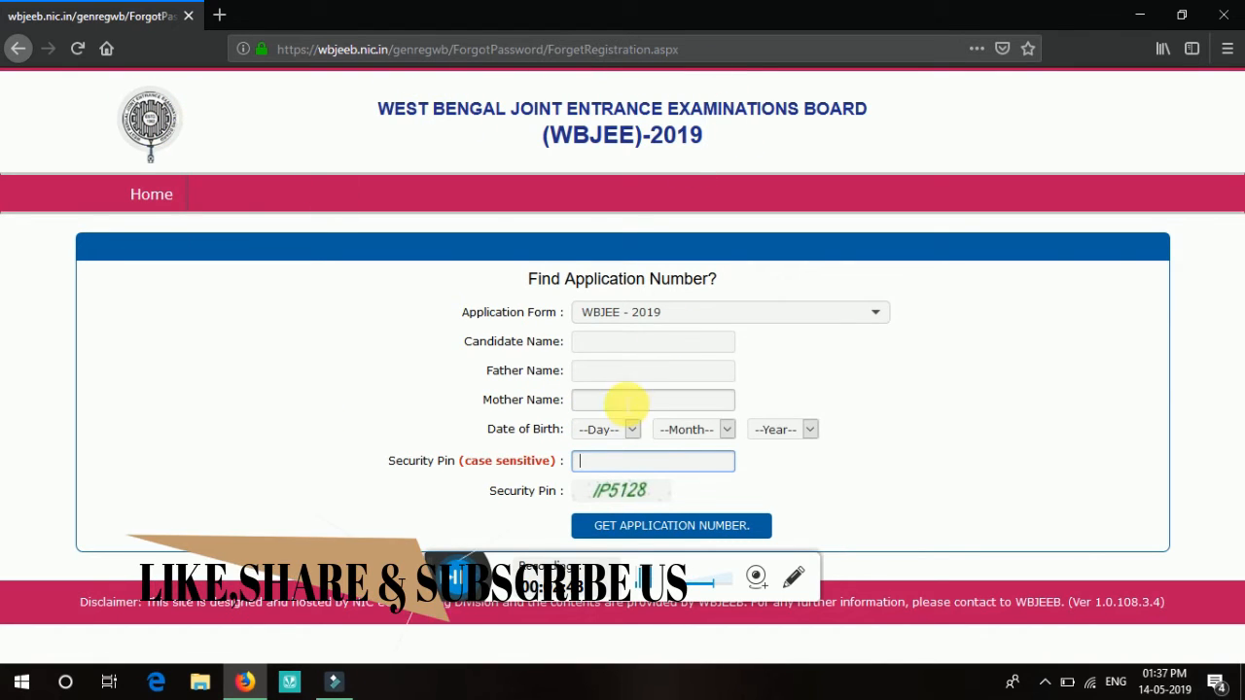
Shorten the page address to wbjeeb.nic.in and load the board's home page
left_click(158, 126)
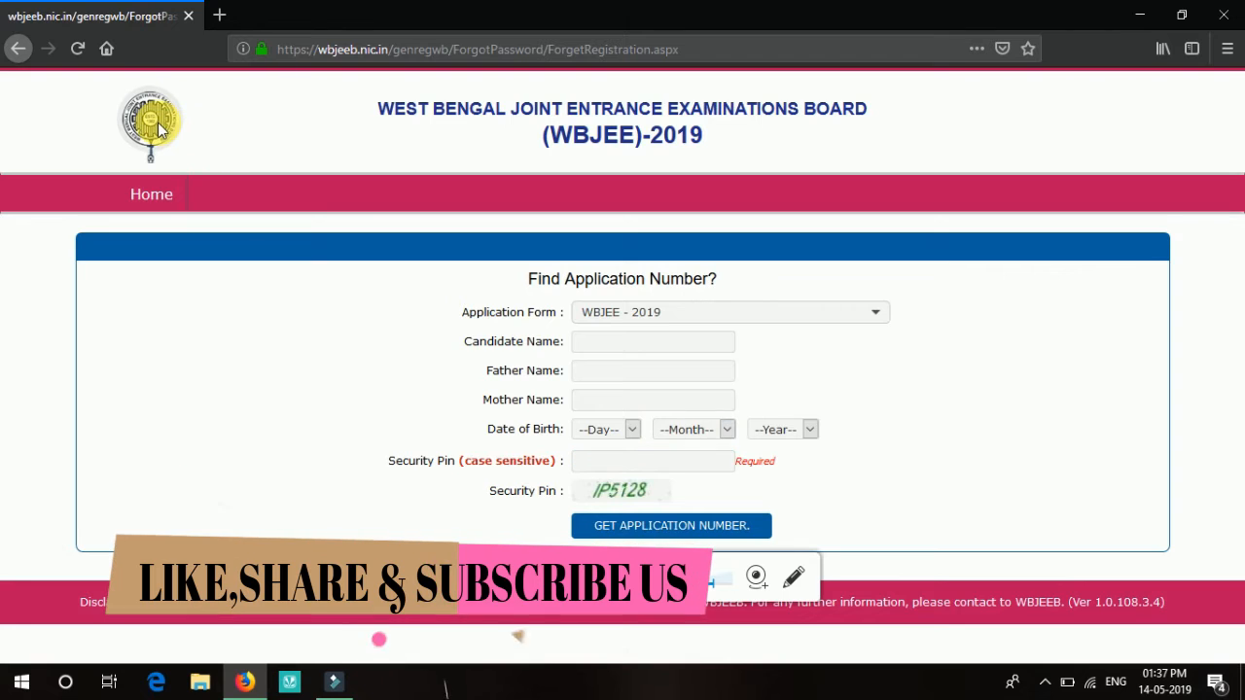
left_click_drag(702, 50, 407, 50)
left_click_drag(402, 107, 396, 108)
key("BackSpace")
key("Return")
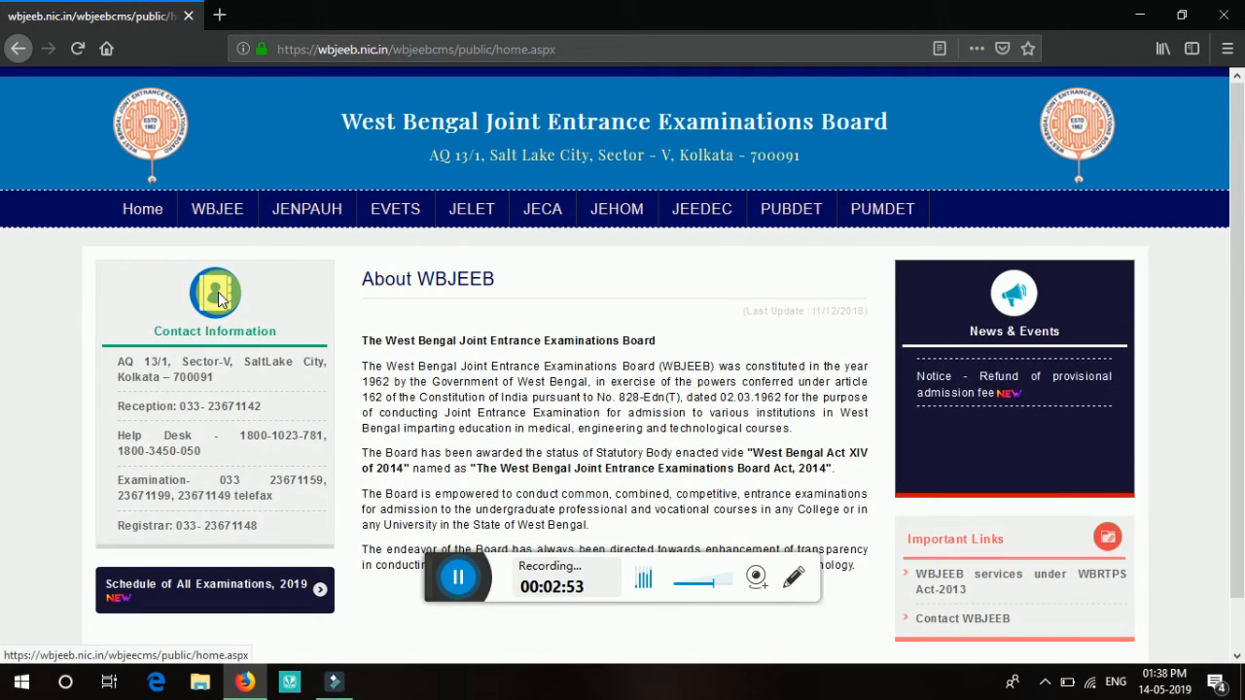
Reopen the WBJEE 2019 admit card sign-in page and go to its forgotten password options
left_click(212, 207)
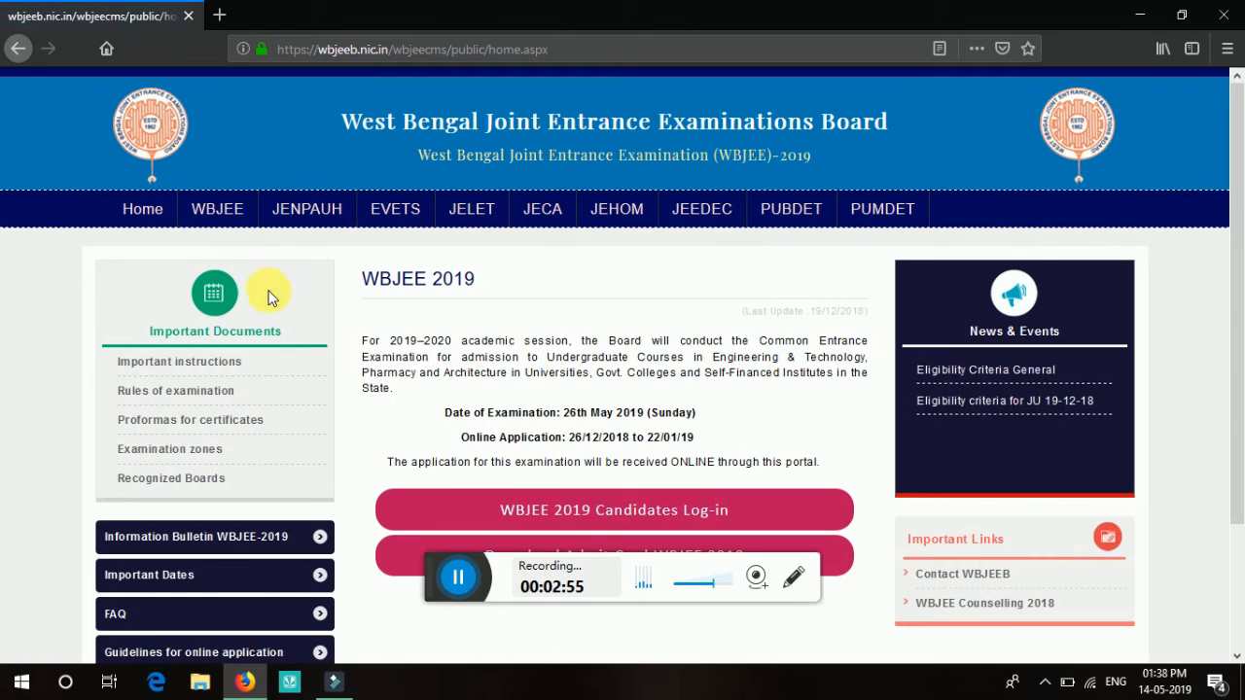
scroll(847, 369, "down", 3)
left_click(580, 404)
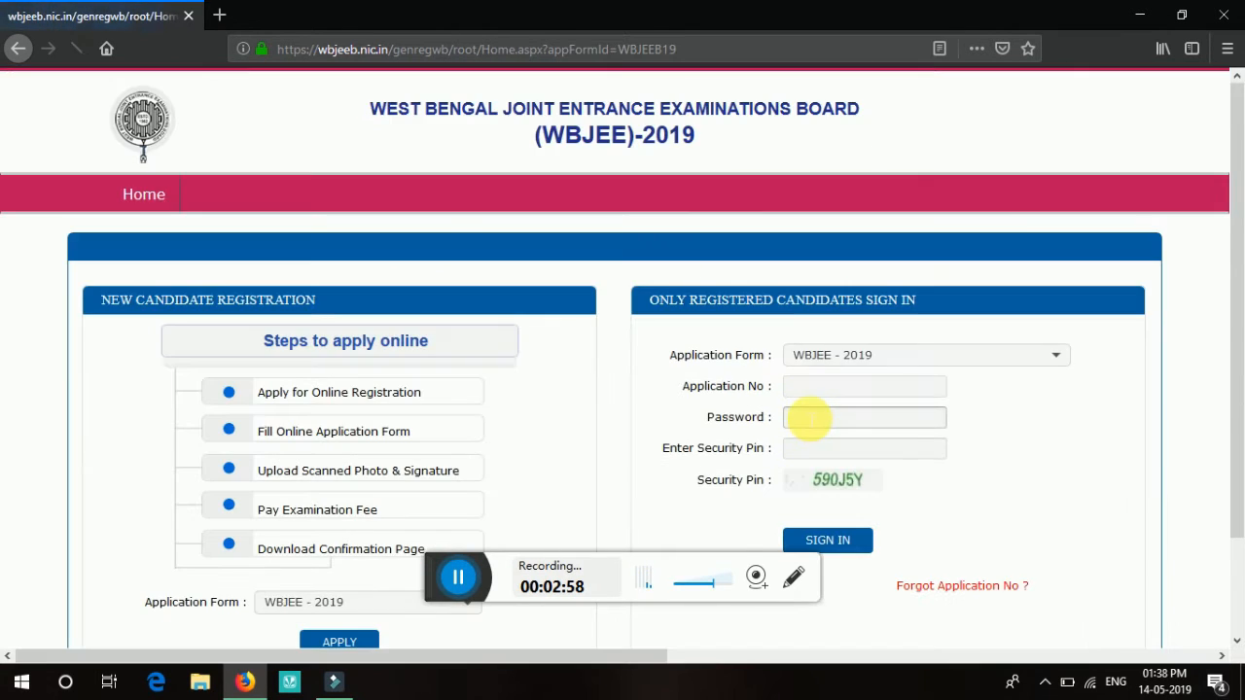
scroll(806, 416, "down", 2)
left_click(708, 476)
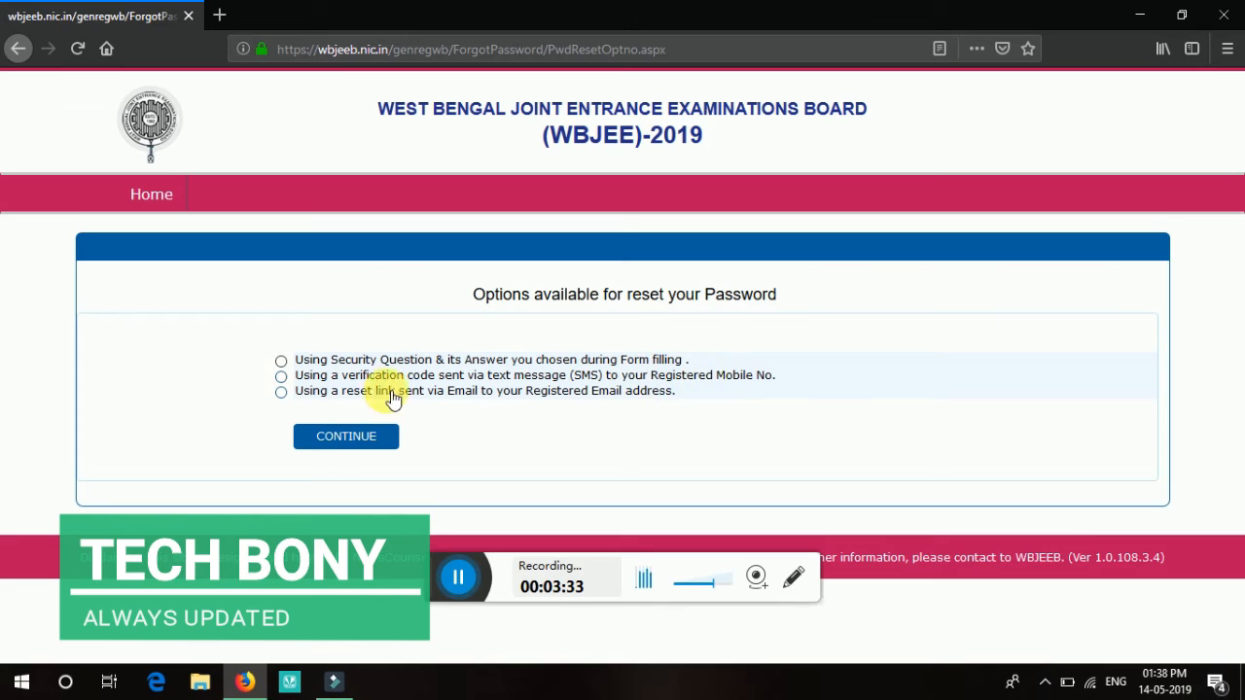
Choose password reset by a verification code sent via SMS and continue to the application number and security pin form
left_click(305, 385)
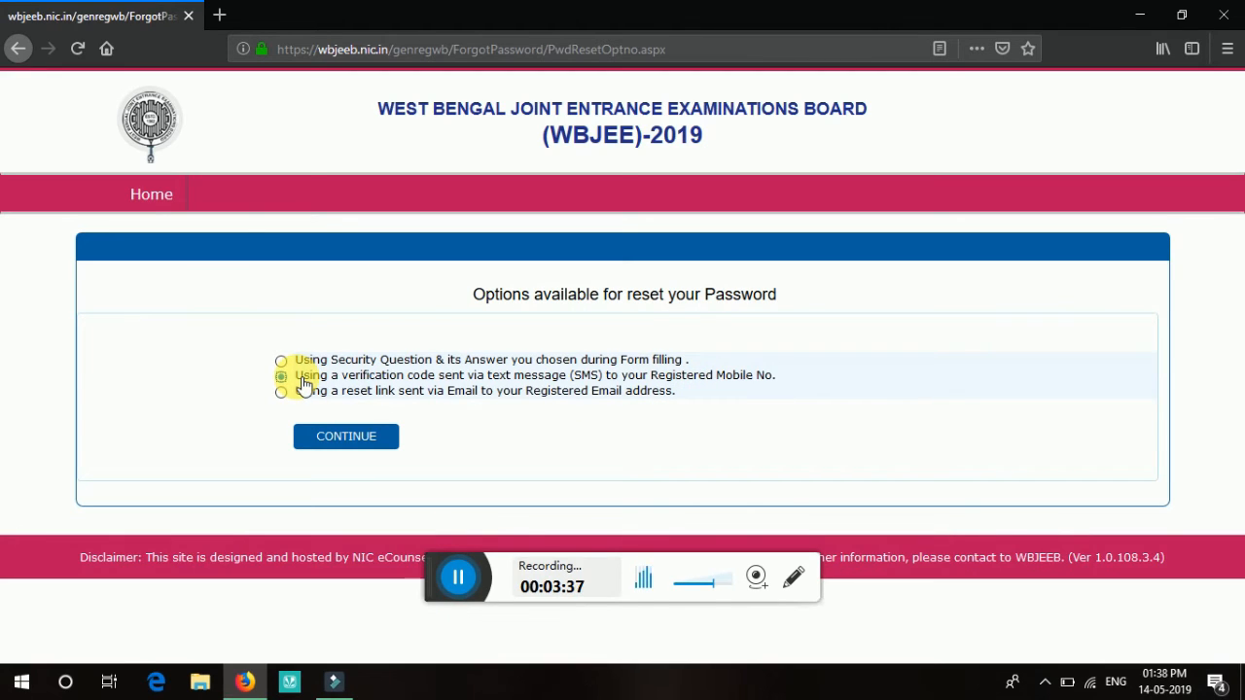
left_click(309, 395)
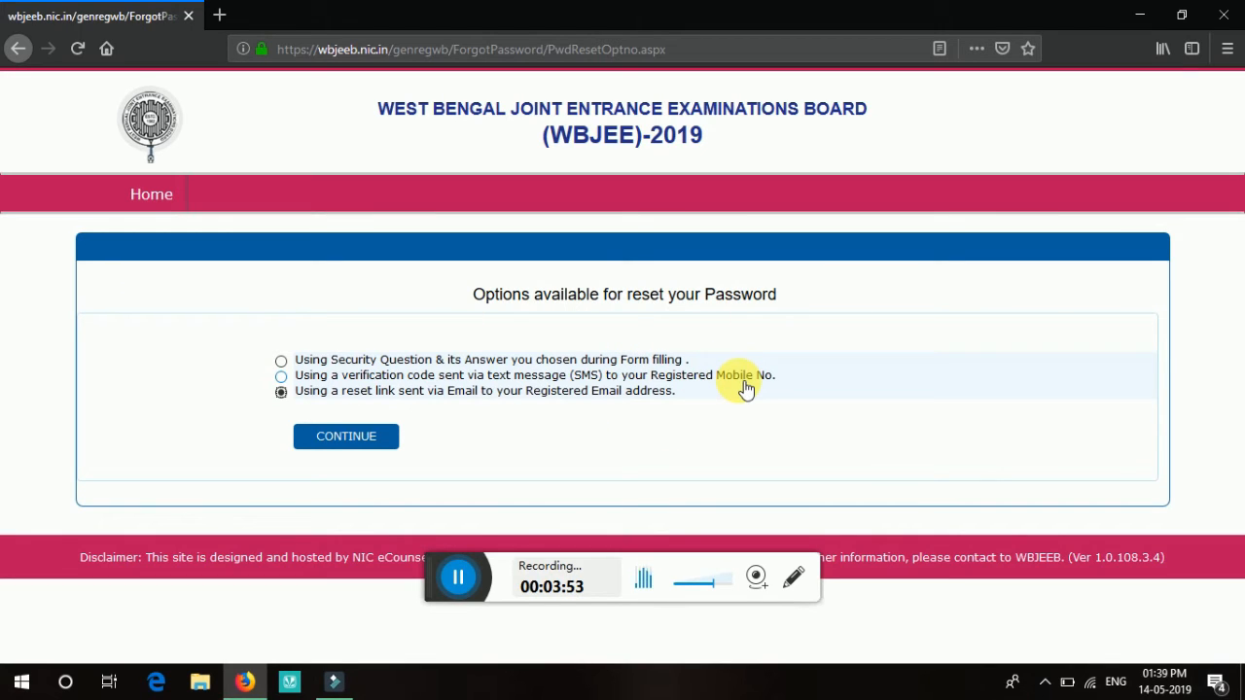
left_click(320, 375)
left_click(370, 440)
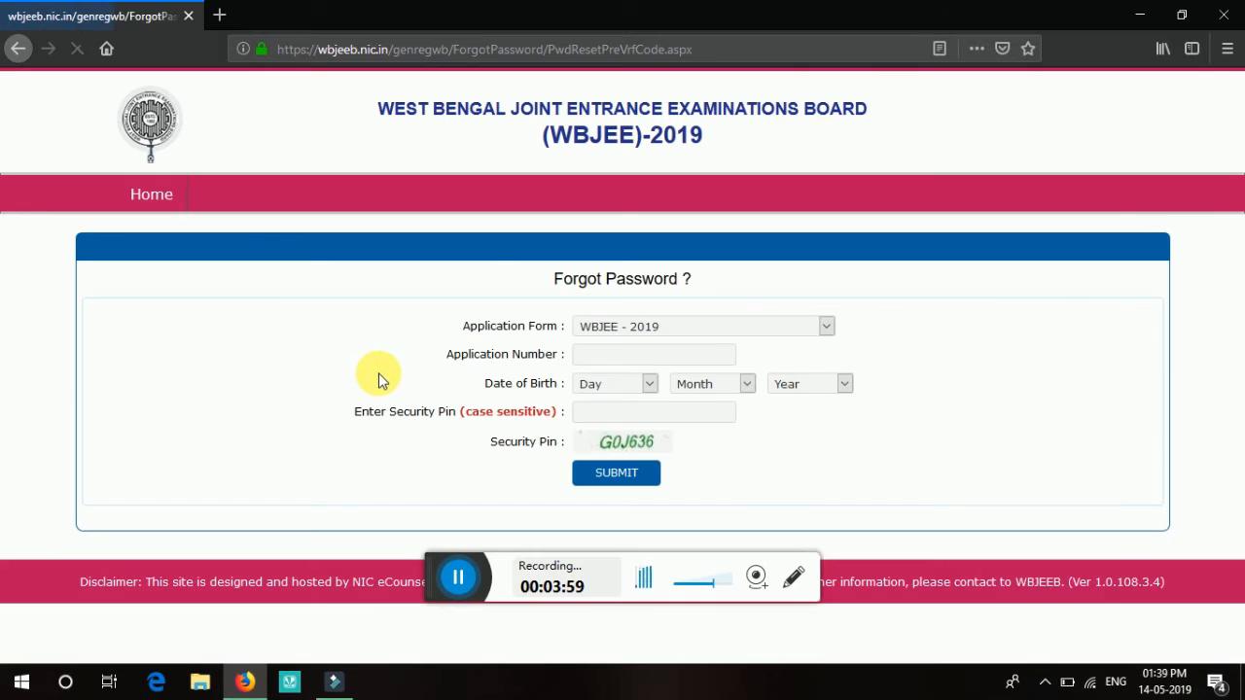
left_click(650, 355)
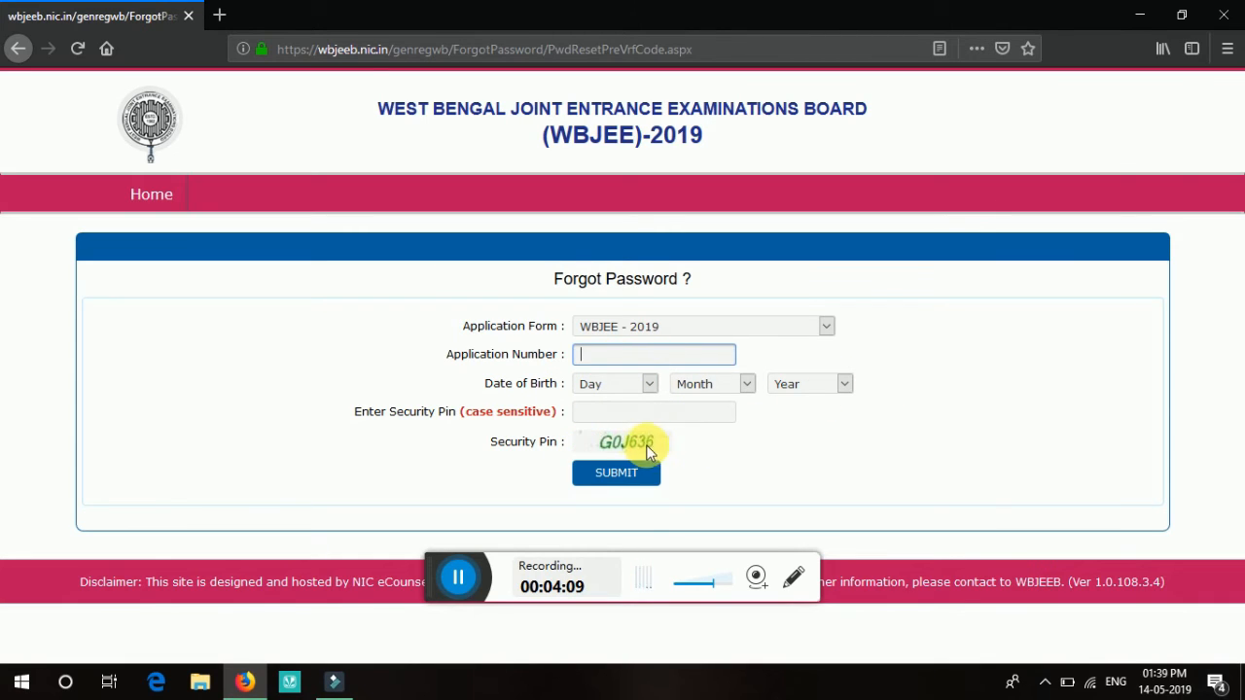
mouse_move(658, 439)
left_mouse_down()
mouse_move(623, 461)
mouse_move(635, 420)
mouse_move(661, 451)
left_mouse_up()
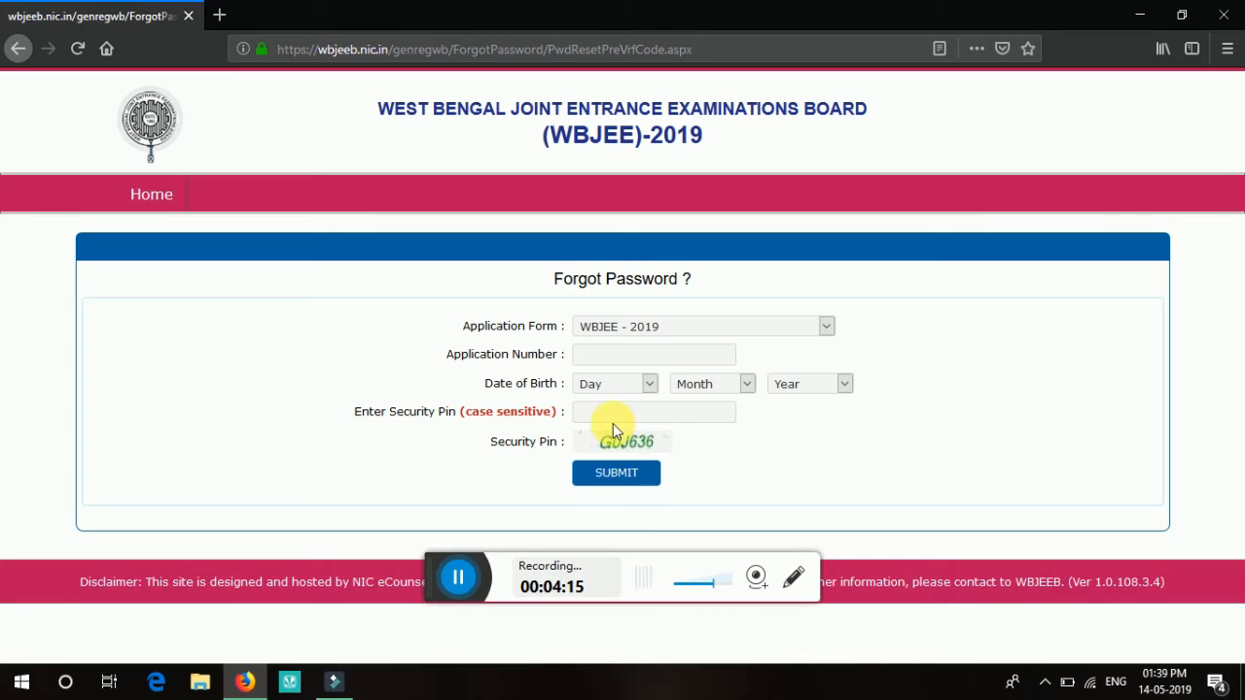
Leave the Forgot Password form and load the wbjeeb.nic.in home page from the shortened address
left_click_drag(714, 49, 396, 122)
key("Return")
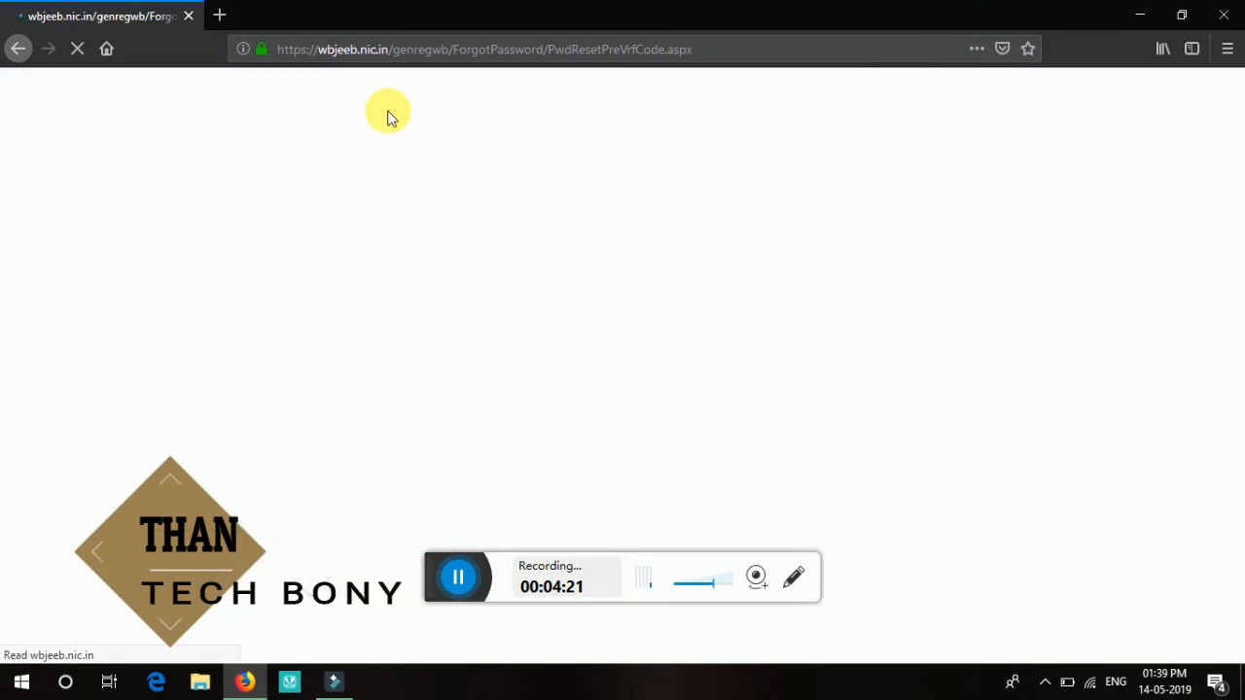
left_click_drag(719, 50, 402, 128)
key("BackSpace")
key("Return")
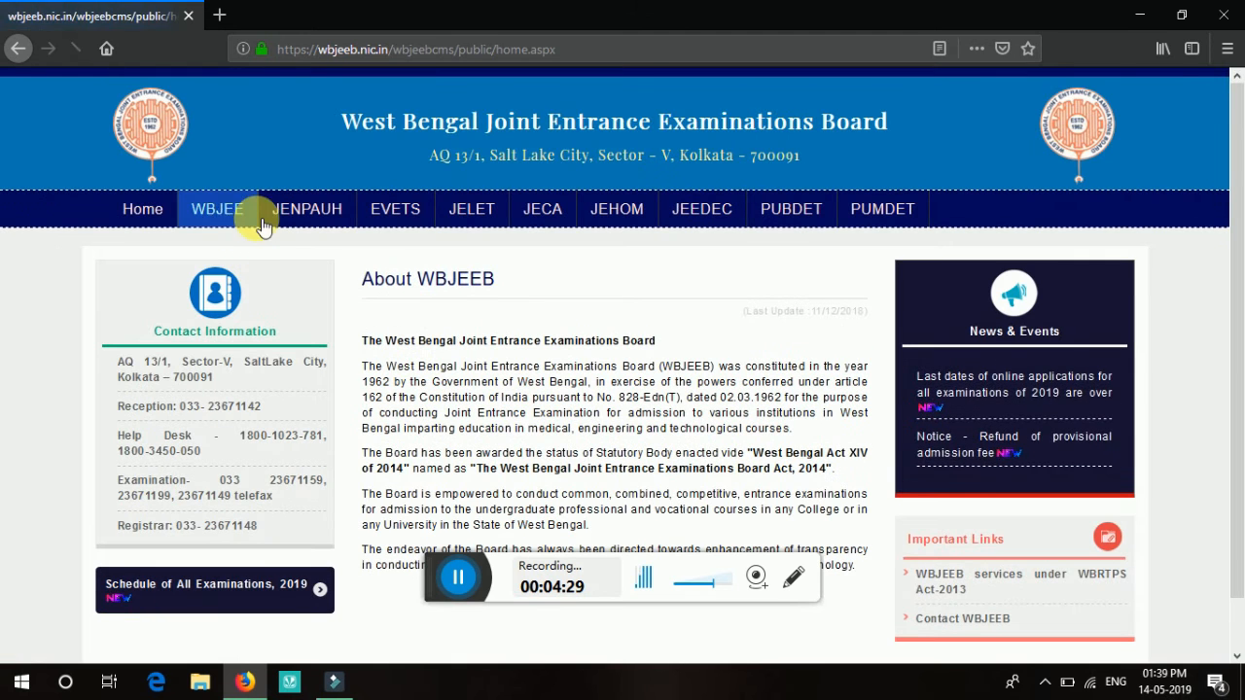
Open the WBJEE 2019 section of the board's site and go to the admit card download sign-in page
left_click(243, 209)
scroll(509, 382, "down", 3)
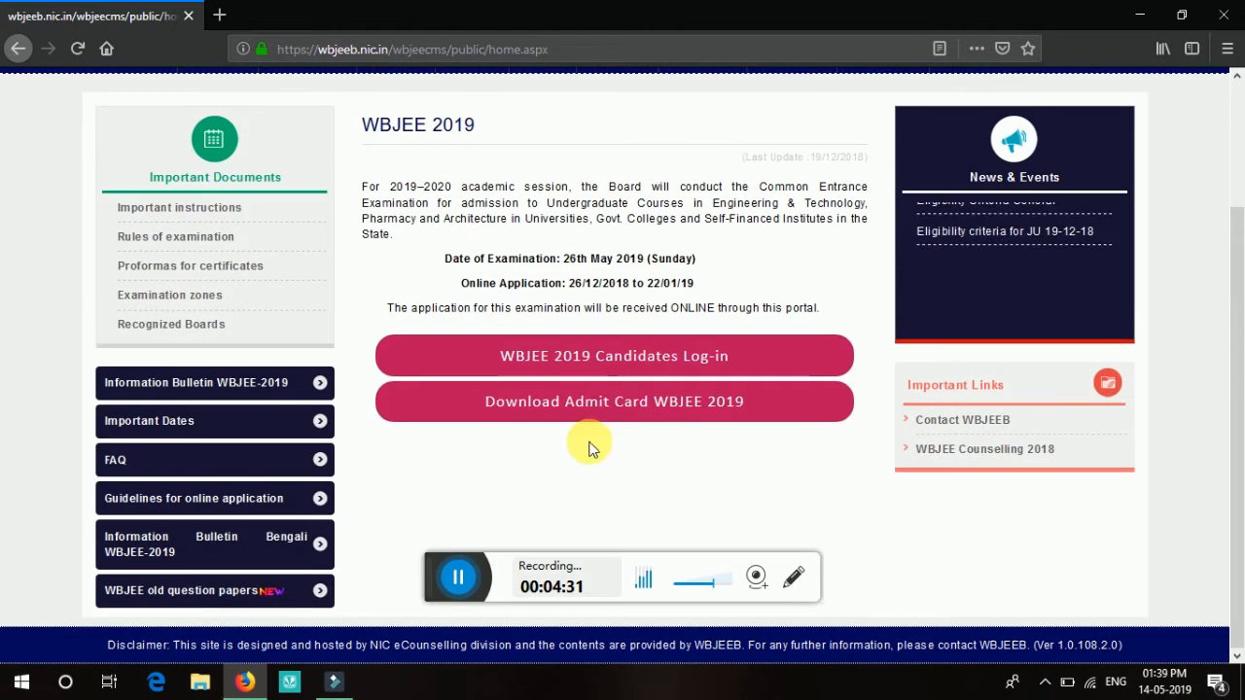
left_click(589, 397)
scroll(778, 505, "down", 1)
scroll(778, 504, "down", 1)
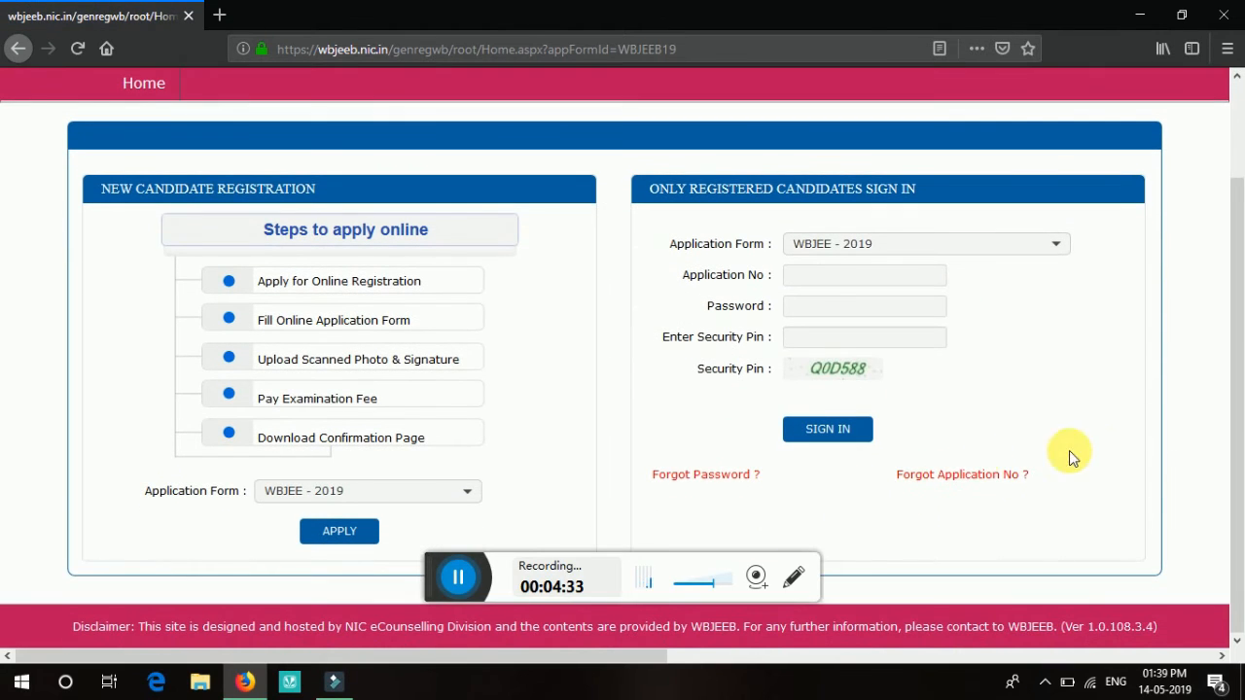
Open the forgotten password options, choose a reset link sent via Email to the registered address, and continue to the form
left_click(713, 480)
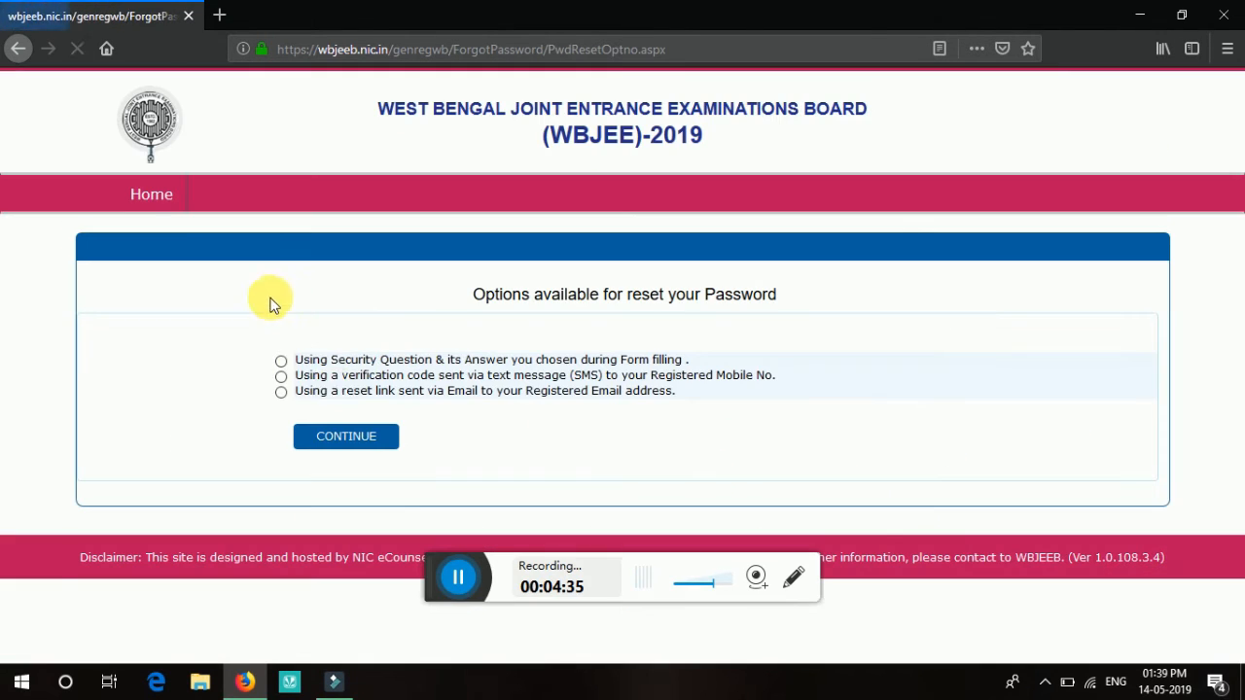
left_click(281, 393)
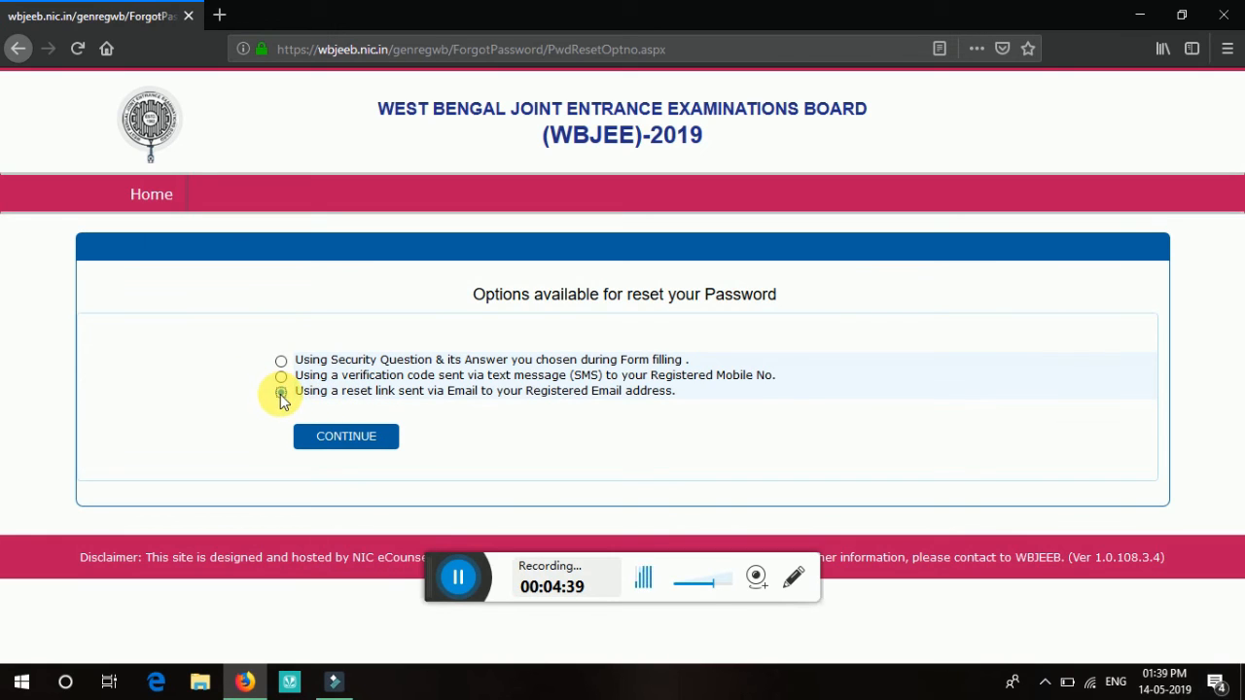
left_click(356, 437)
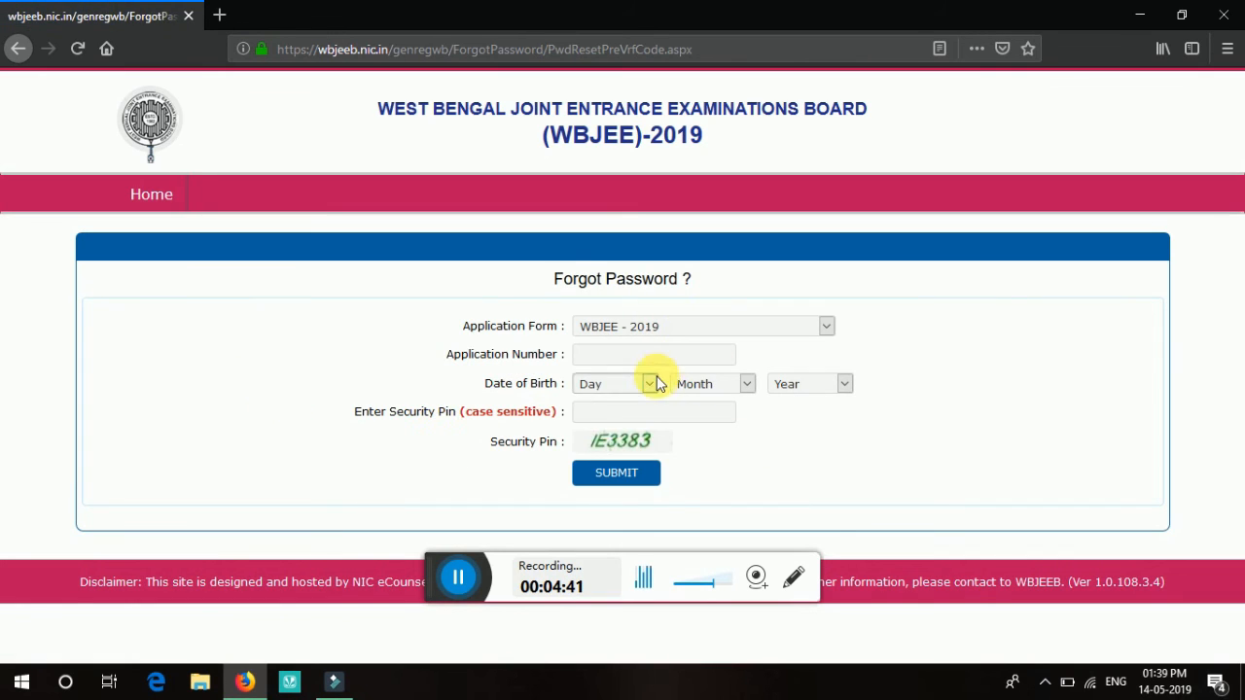
Examine the application number, date of birth and security pin fields required by the Forgot Password form
left_click(594, 354)
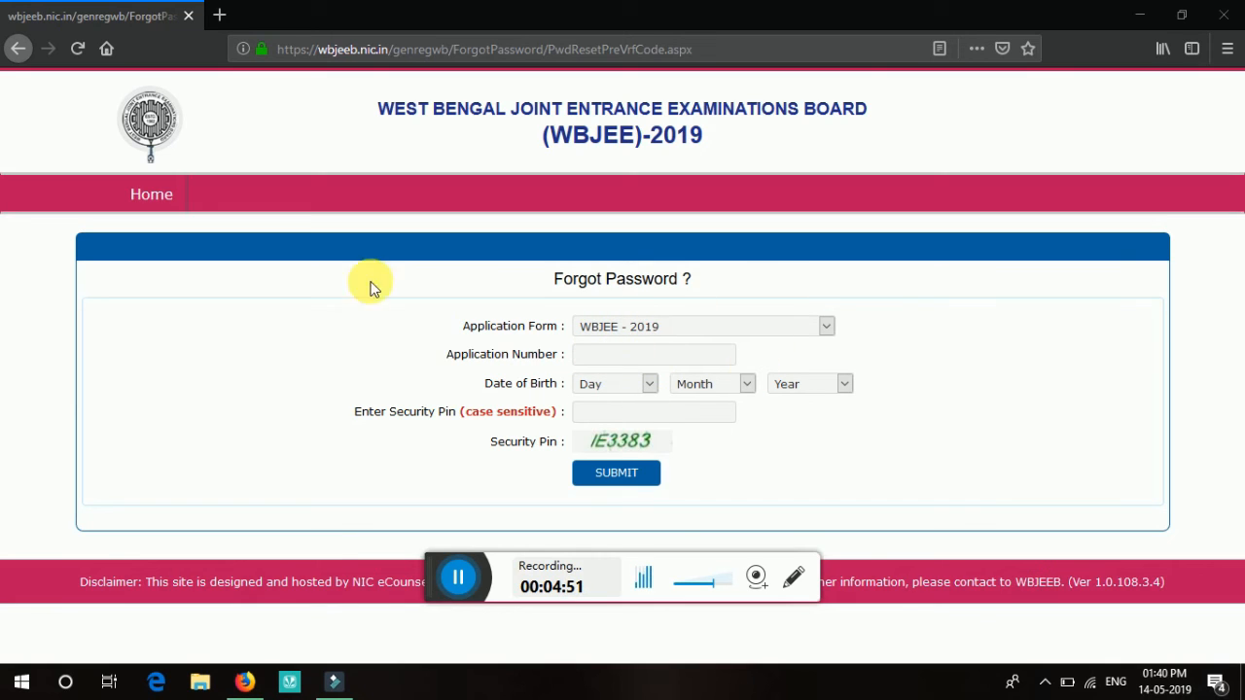
left_click(627, 356)
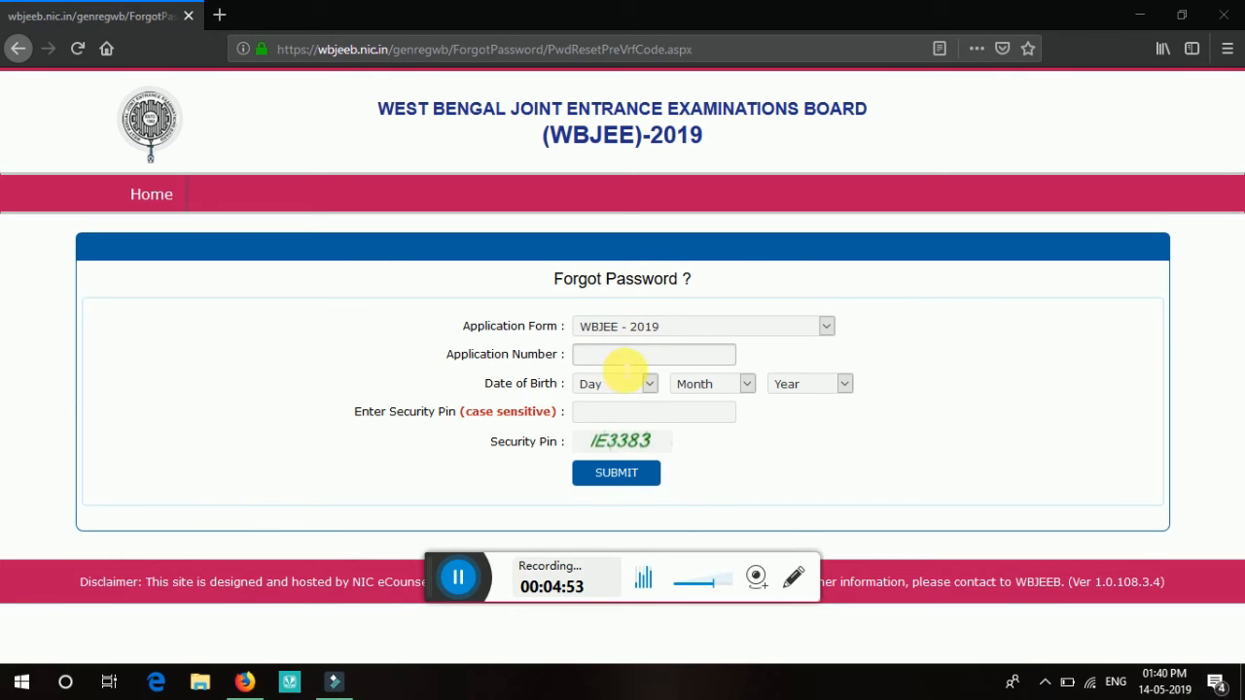
left_click(649, 386)
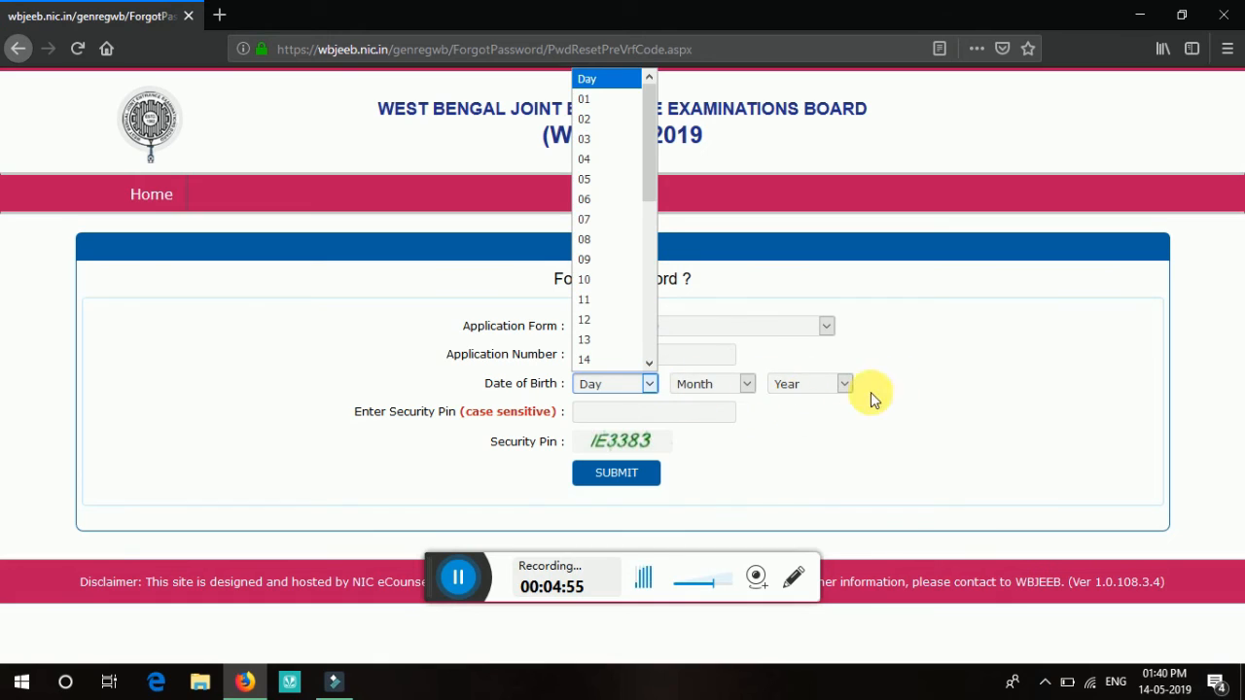
left_click(679, 441)
left_click_drag(651, 444, 616, 473)
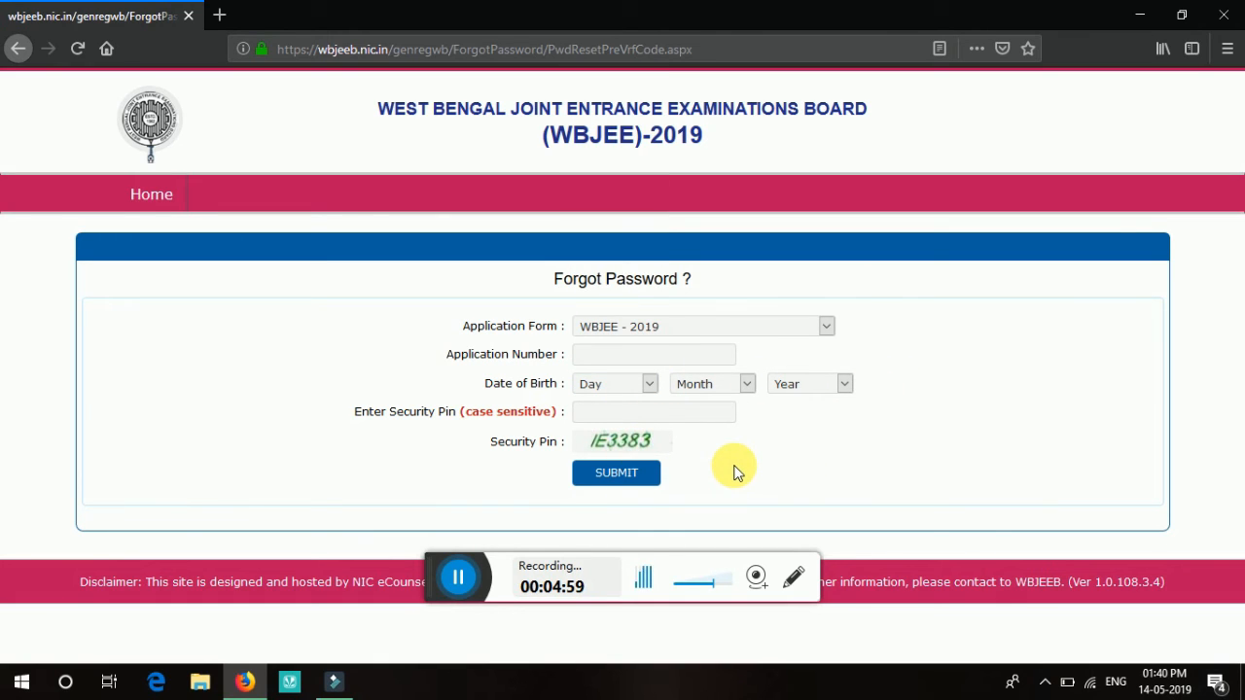